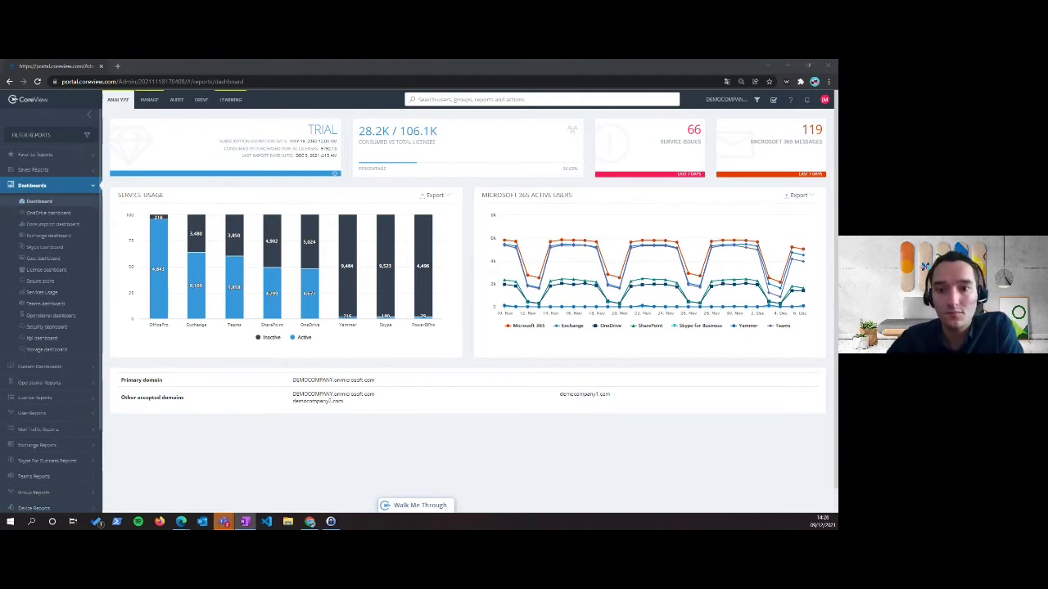
Expand Device Reports and open Users with mobile devices, showing 7617 active versus 2342 inactive users
mouse_move(386, 281)
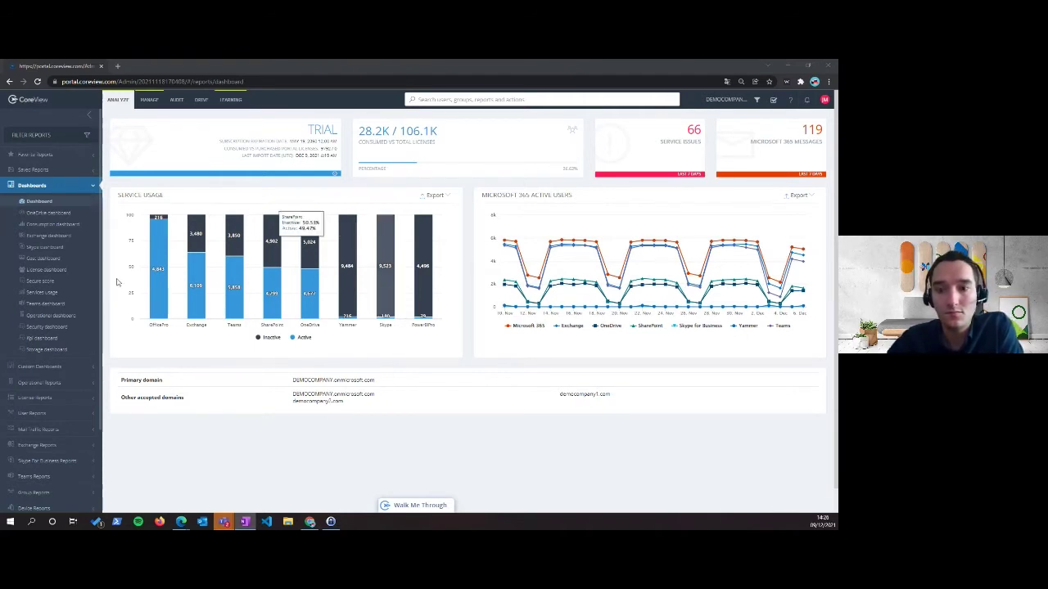
scroll(43, 287, down, 2)
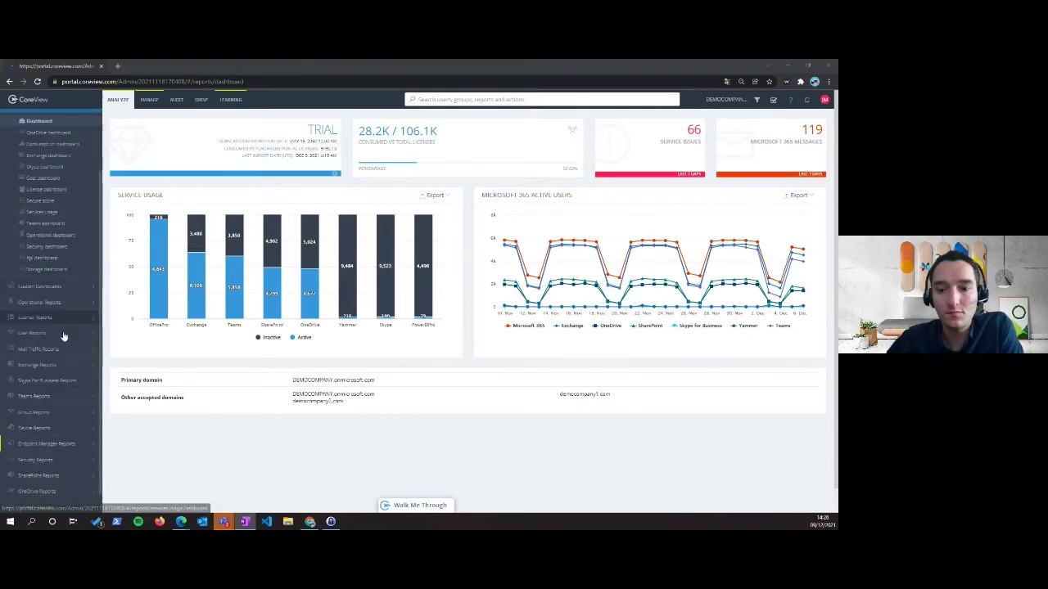
click(41, 431)
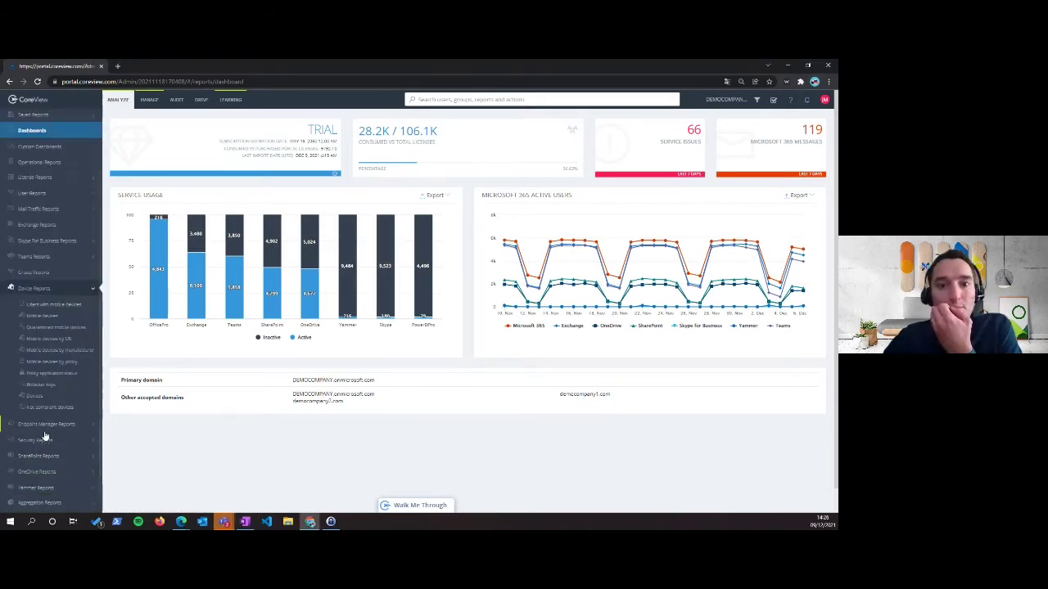
click(57, 304)
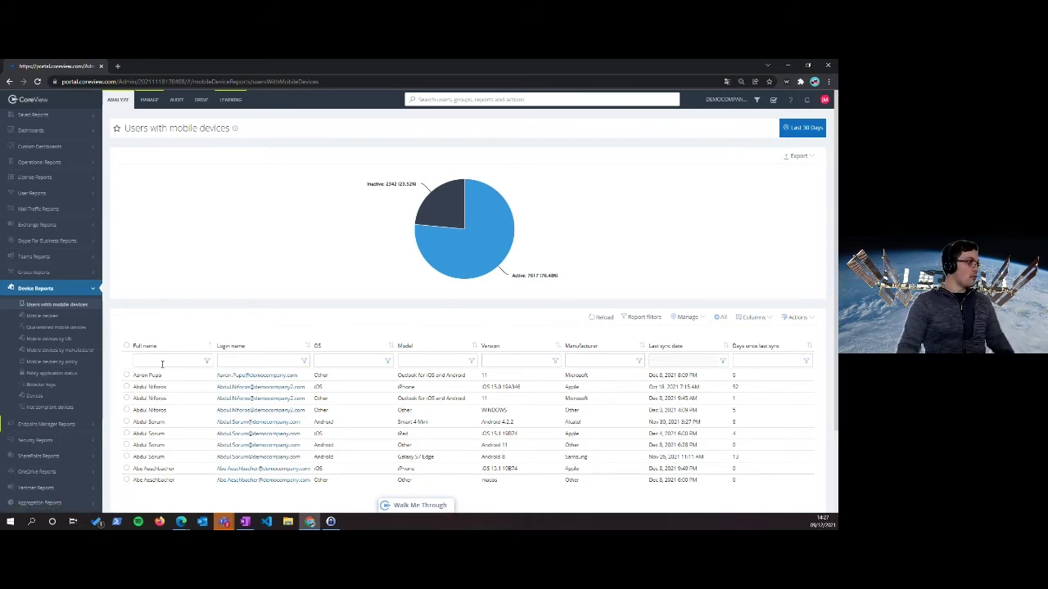
Filter Full name down to one user's Outlook for iOS and Android row, review columns, then open Mobile devices
text(Ad)
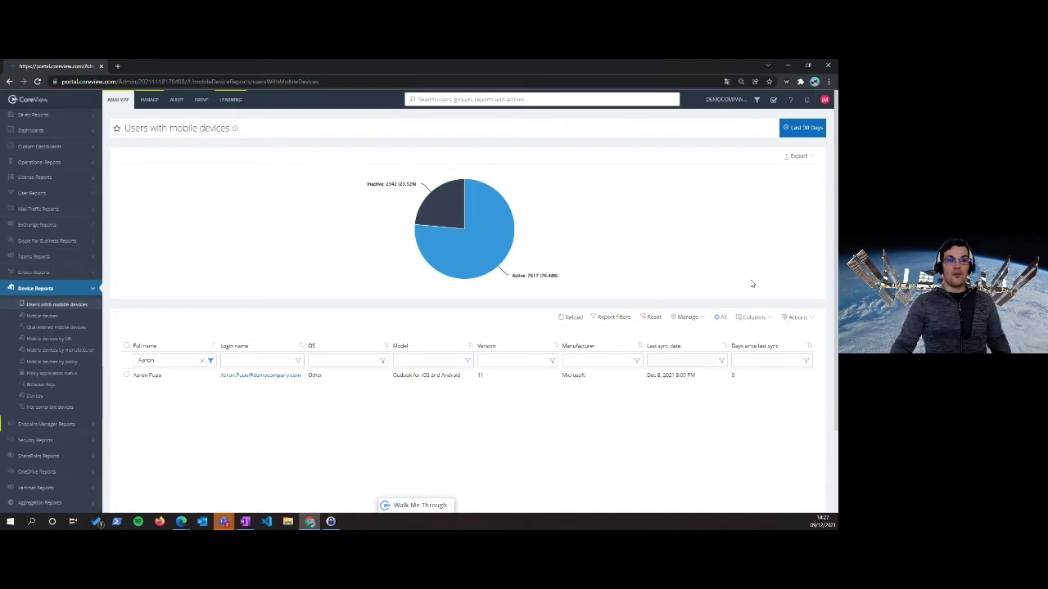
click(754, 318)
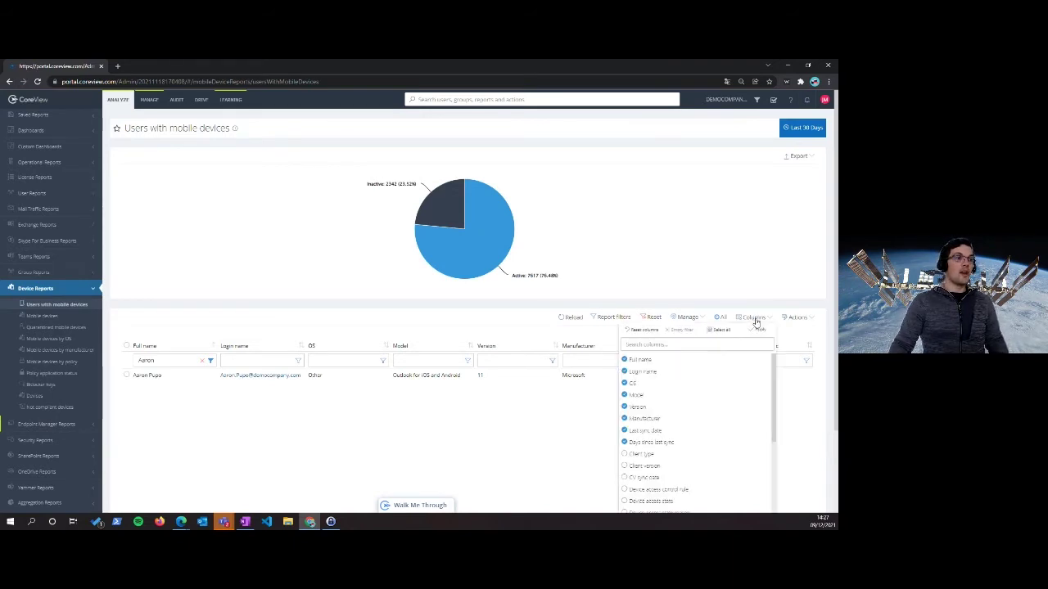
scroll(720, 401, down, 5)
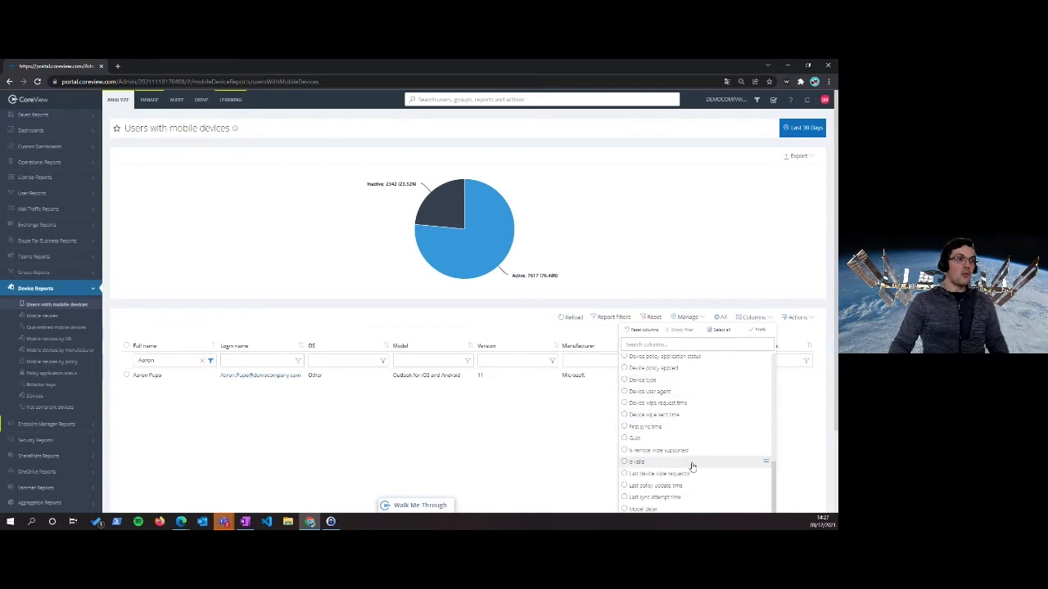
click(524, 420)
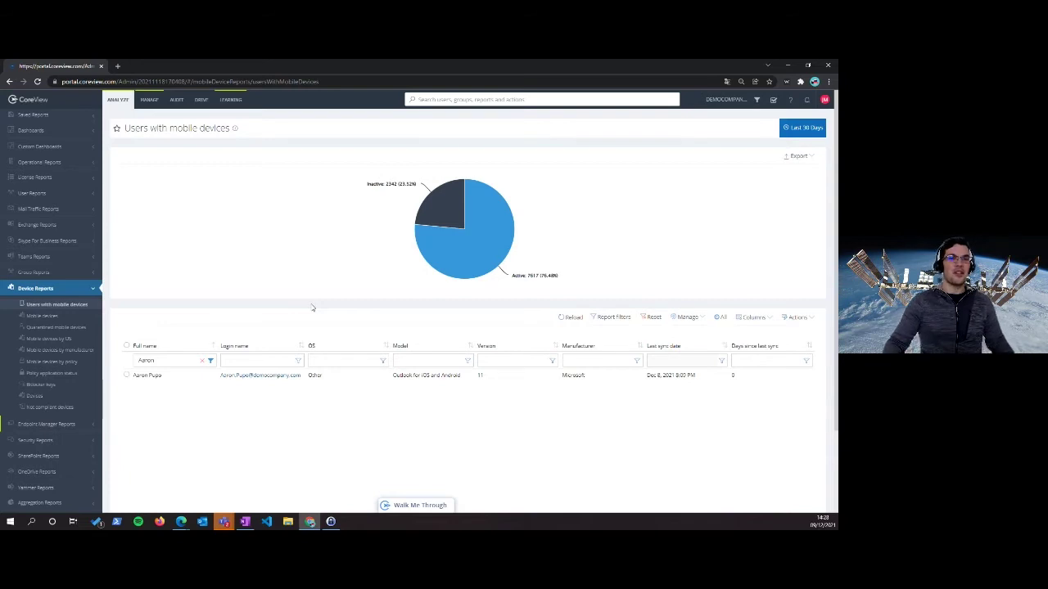
click(64, 317)
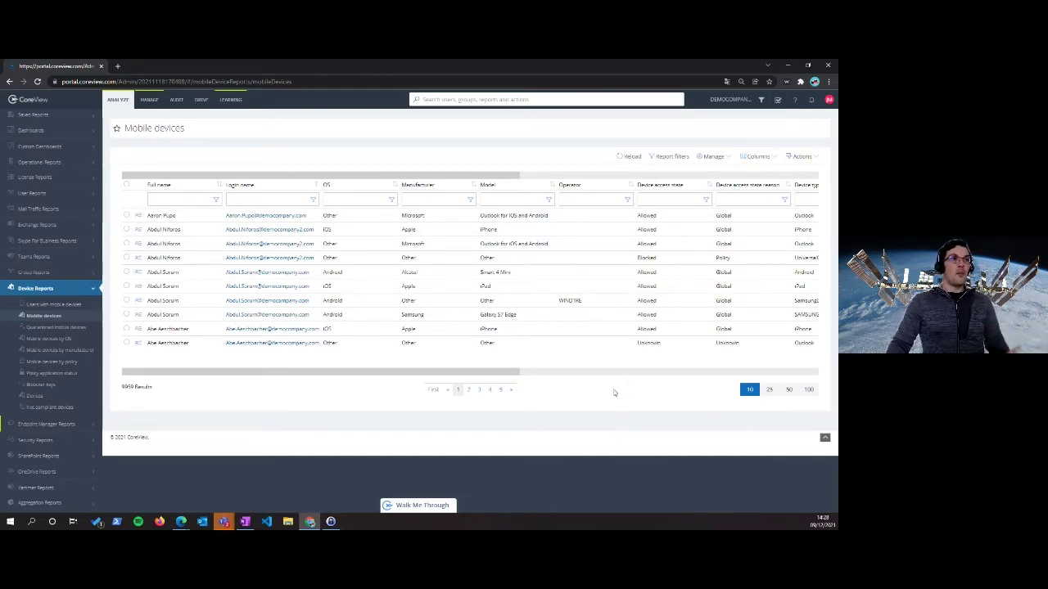
Review the report columns, tick the first device row and view its Manage actions
click(769, 156)
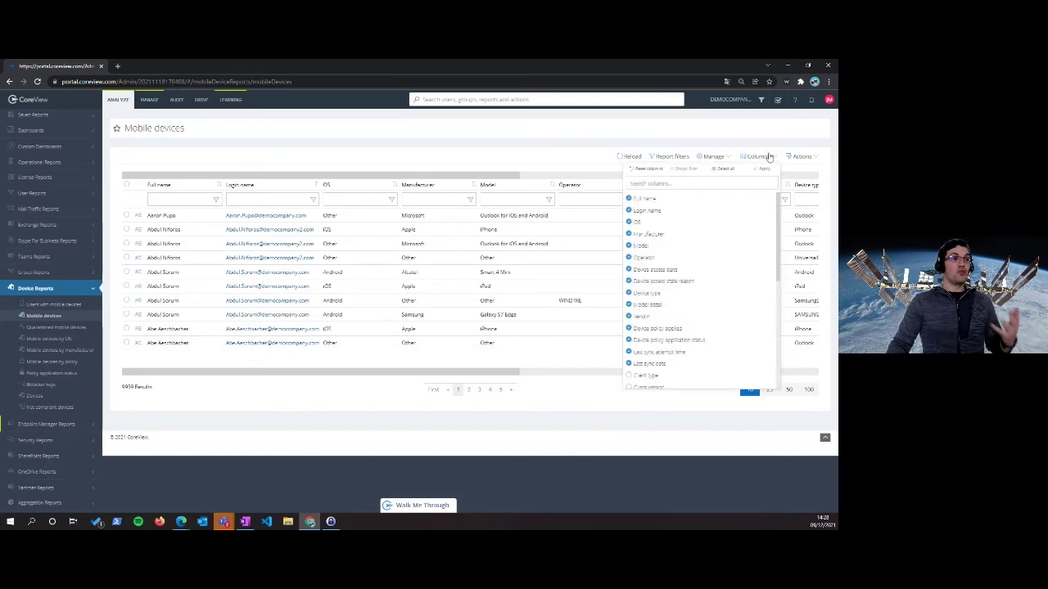
click(554, 161)
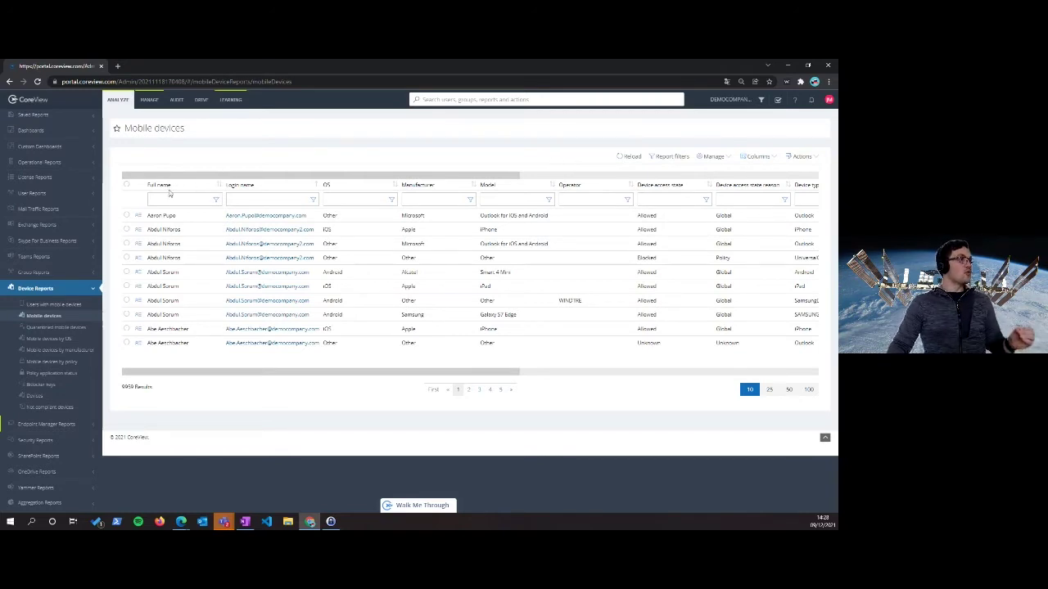
click(126, 215)
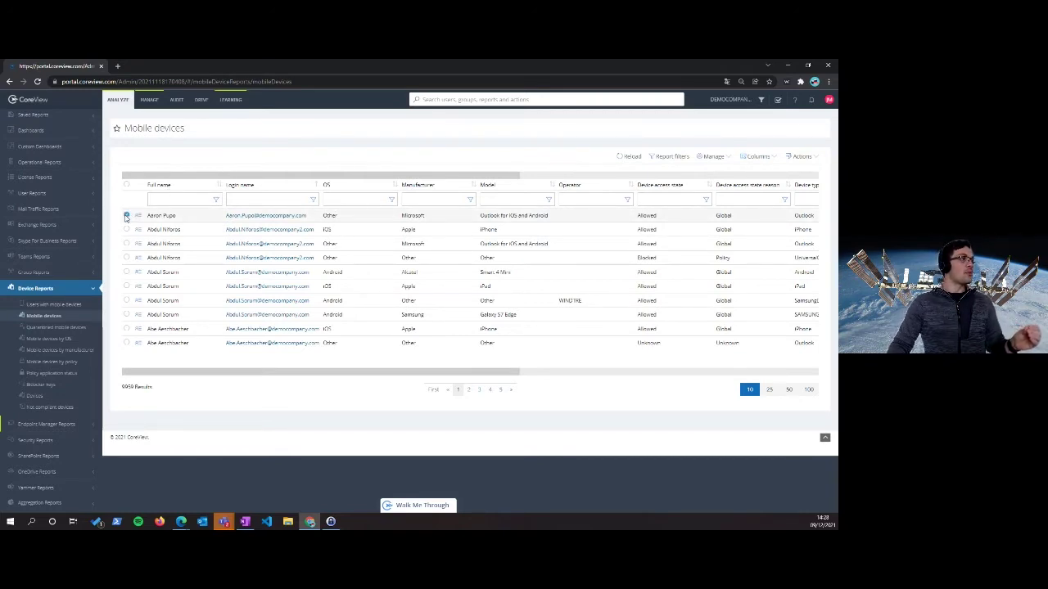
click(711, 158)
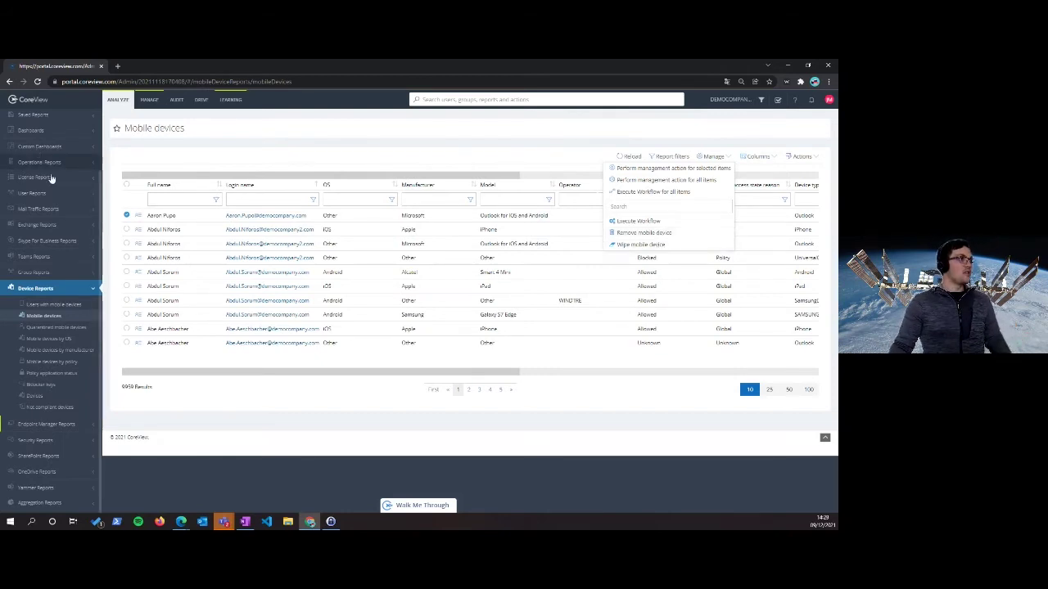
Tick three more device rows, recheck Manage actions, then select and clear all rows
click(126, 229)
click(126, 243)
click(126, 257)
click(711, 156)
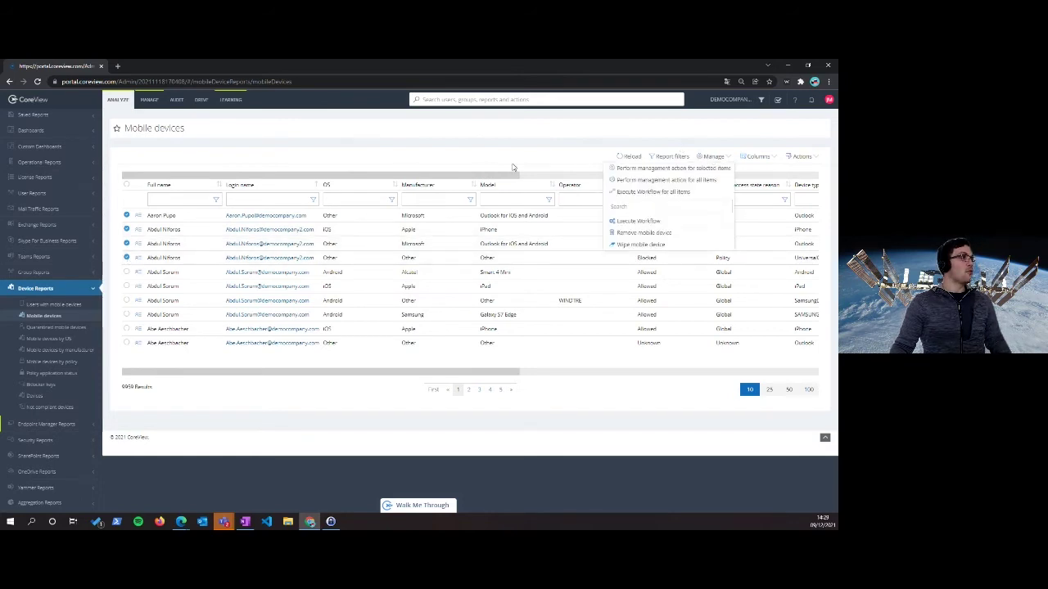
click(126, 185)
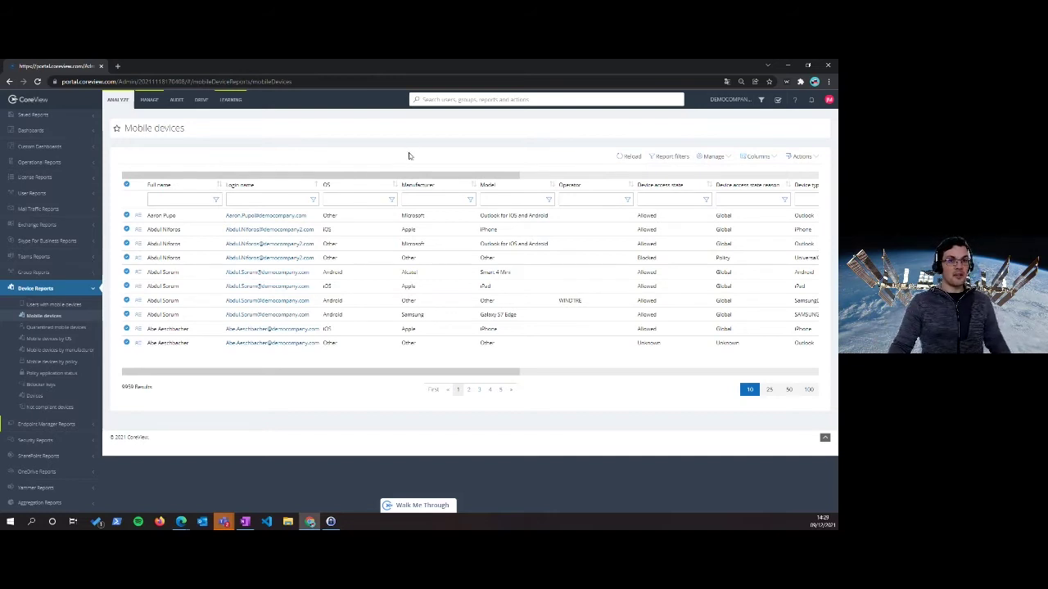
click(126, 185)
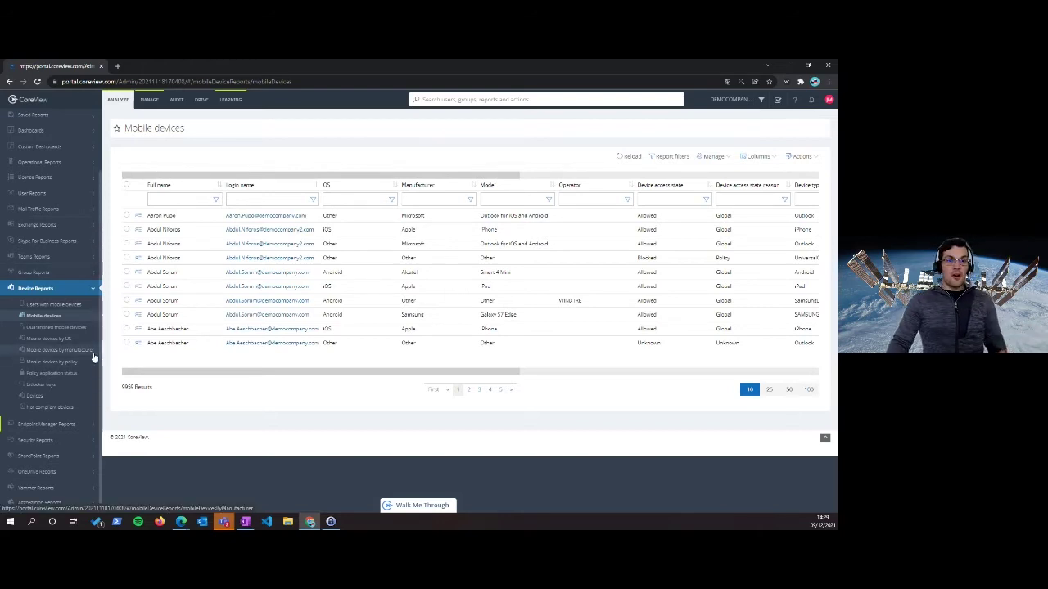
Browse the Mobile devices by OS and by manufacturer reports, then open Mobile devices by policy
click(63, 338)
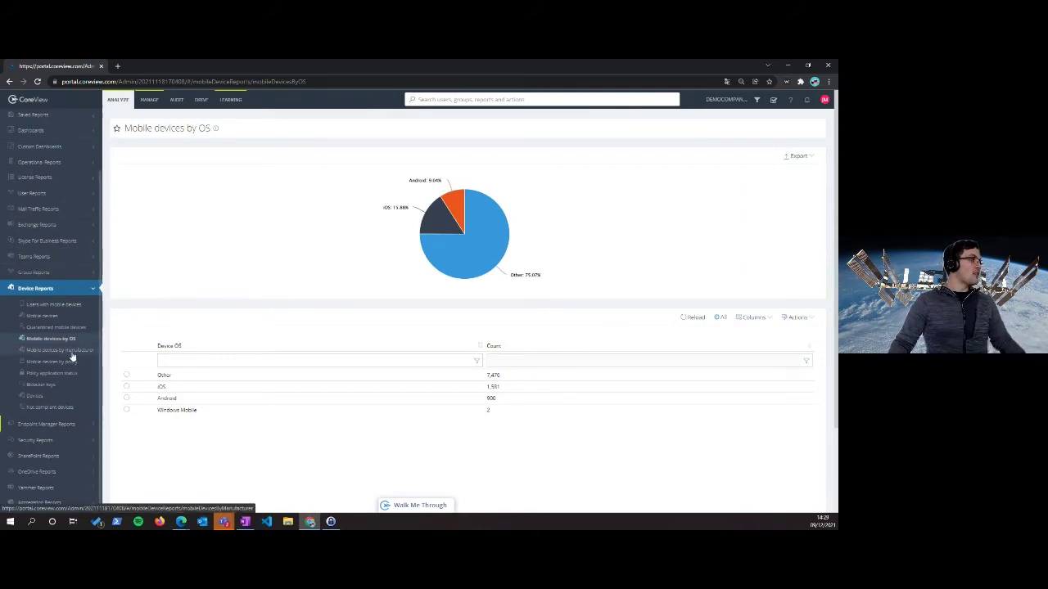
click(71, 351)
scroll(315, 250, down, 1)
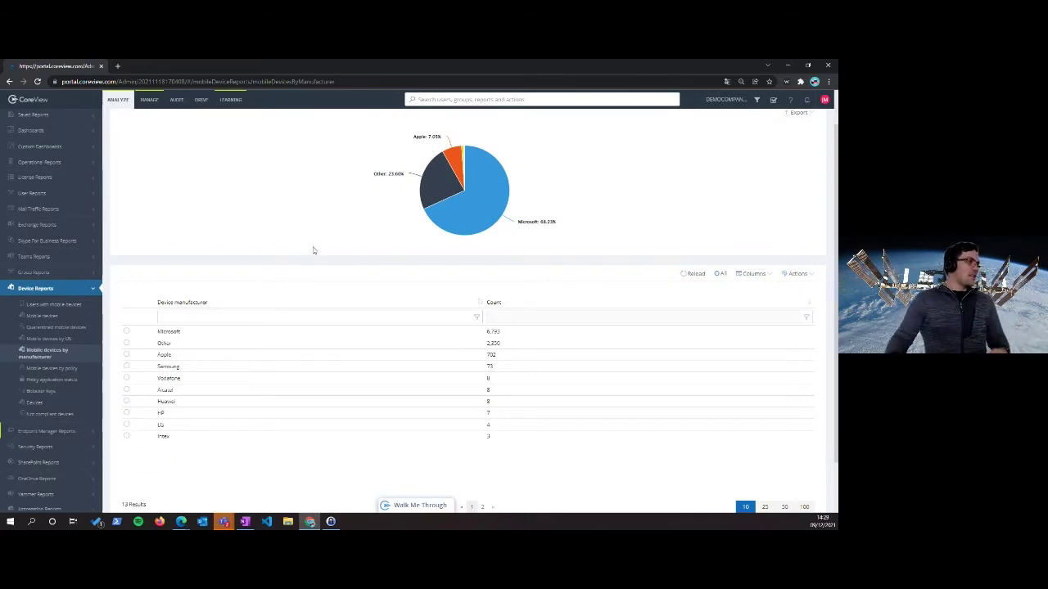
click(54, 370)
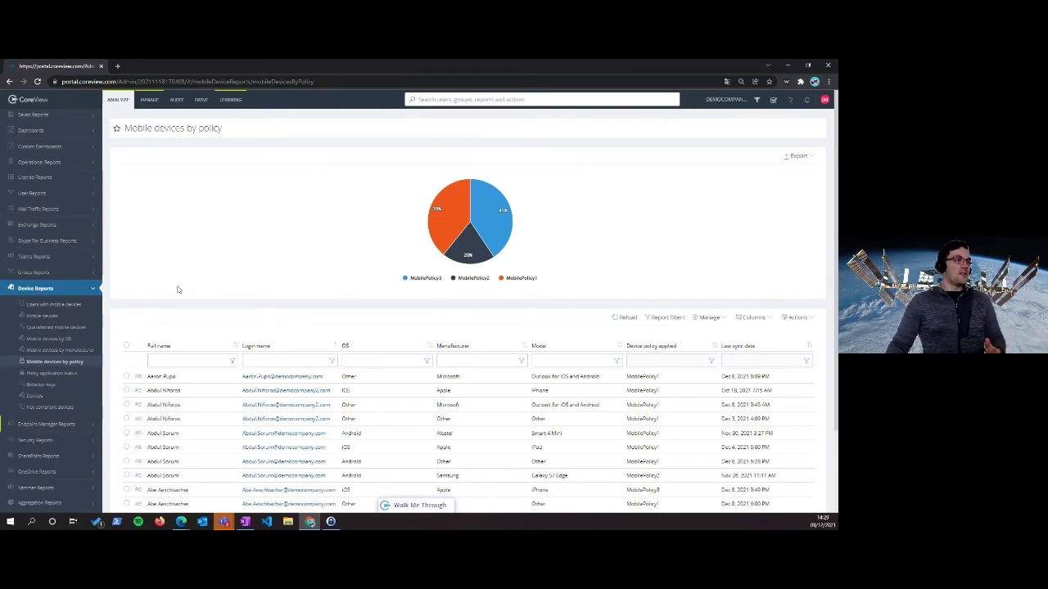
scroll(180, 286, down, 2)
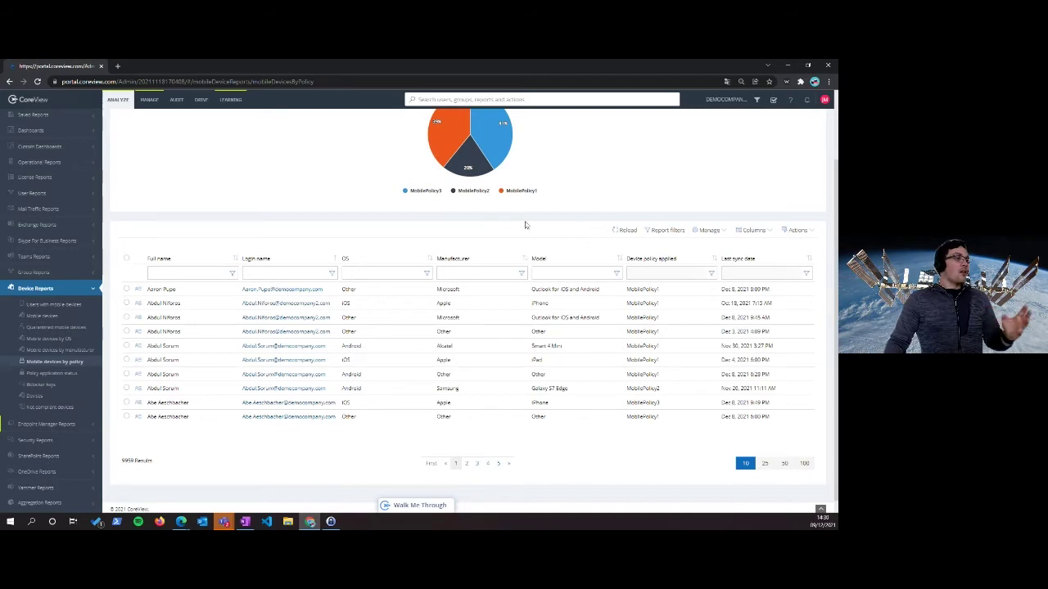
Open the Not compliant devices report and add the Jailbroken column to the table
click(52, 406)
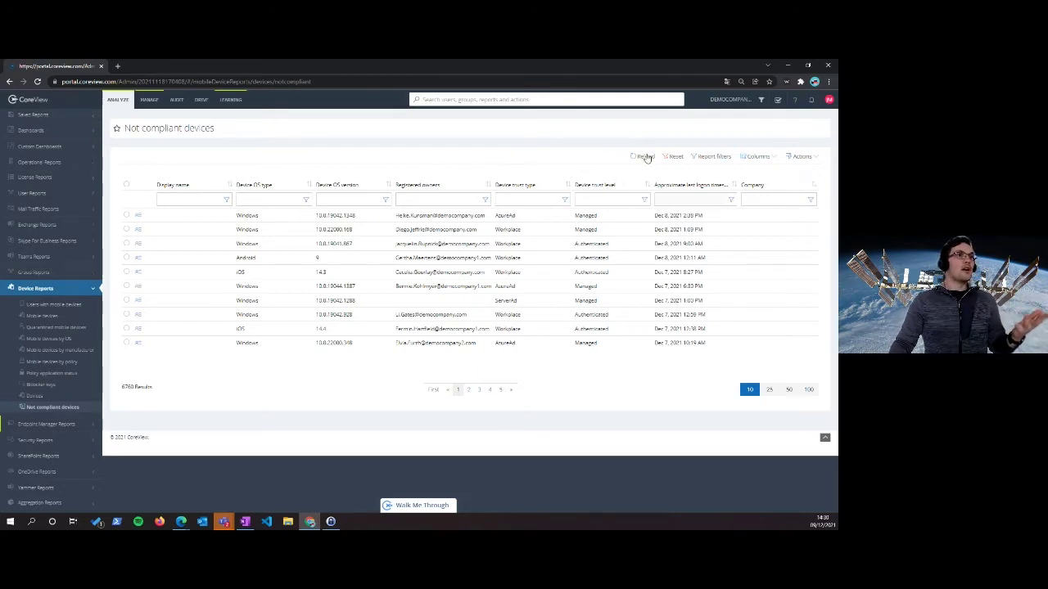
click(769, 158)
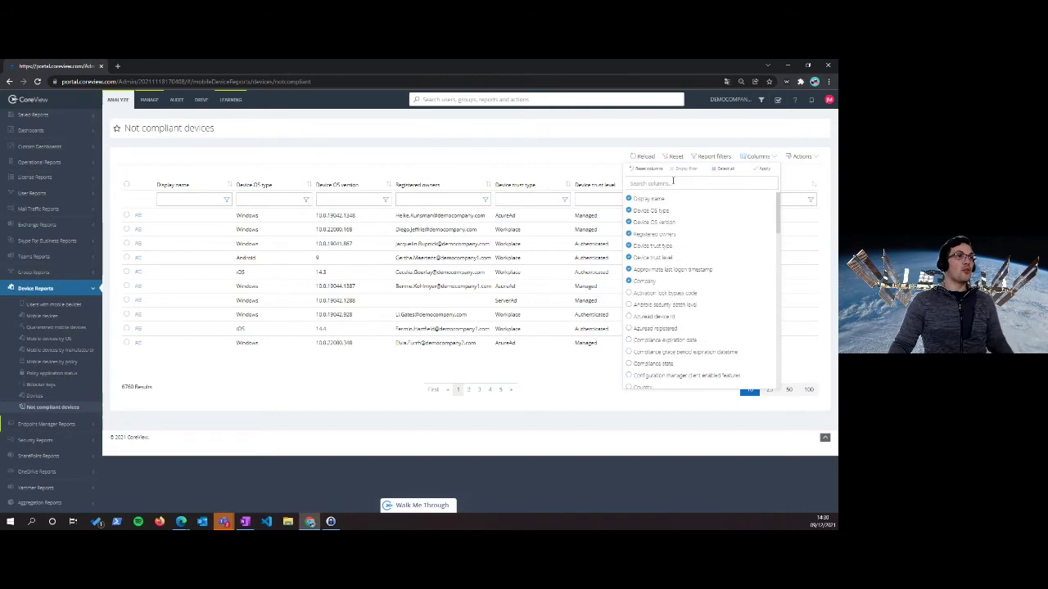
text(jail)
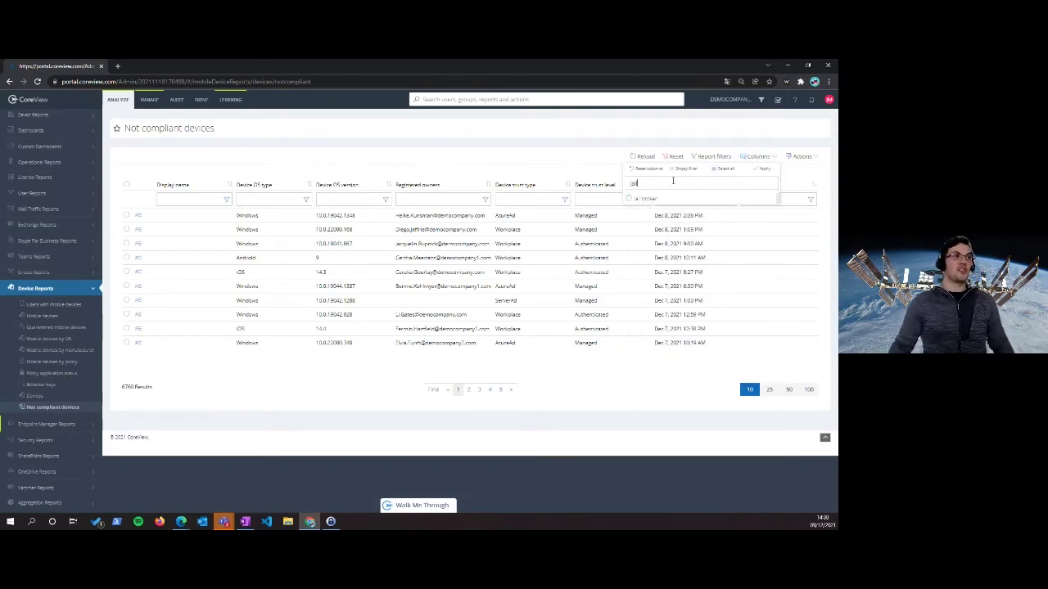
click(664, 201)
click(763, 170)
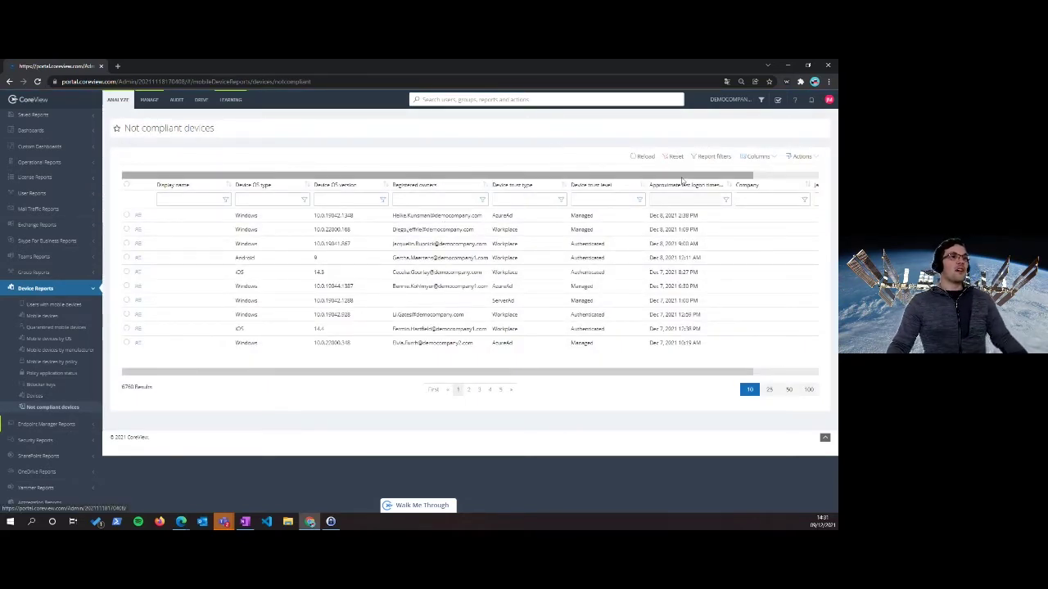
drag(682, 174, 747, 175)
Filter Jailbroken to Equals 'true', then reset all filters to show 6760 devices again
click(810, 205)
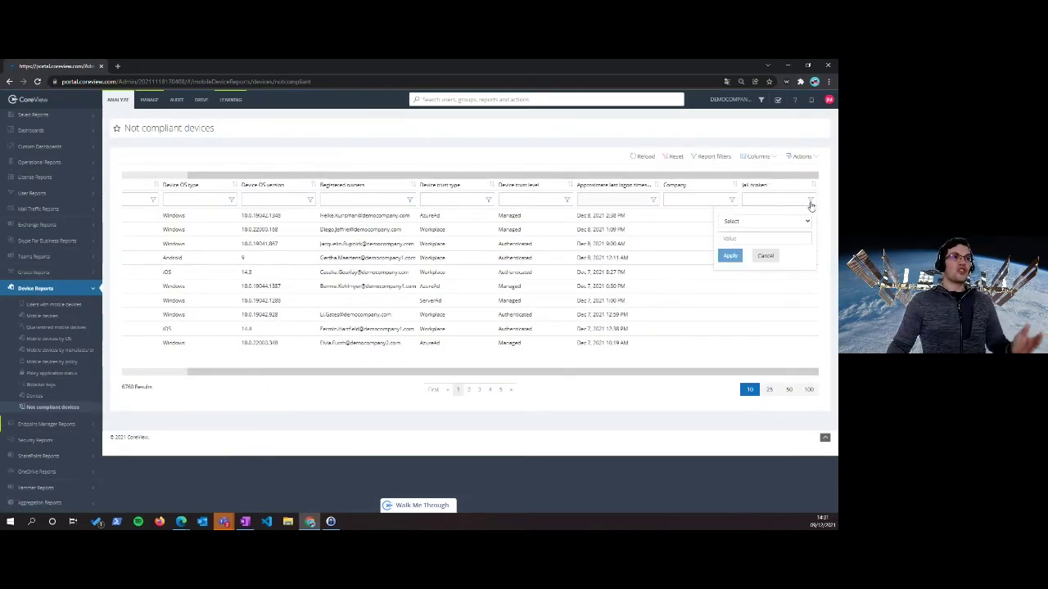
click(764, 221)
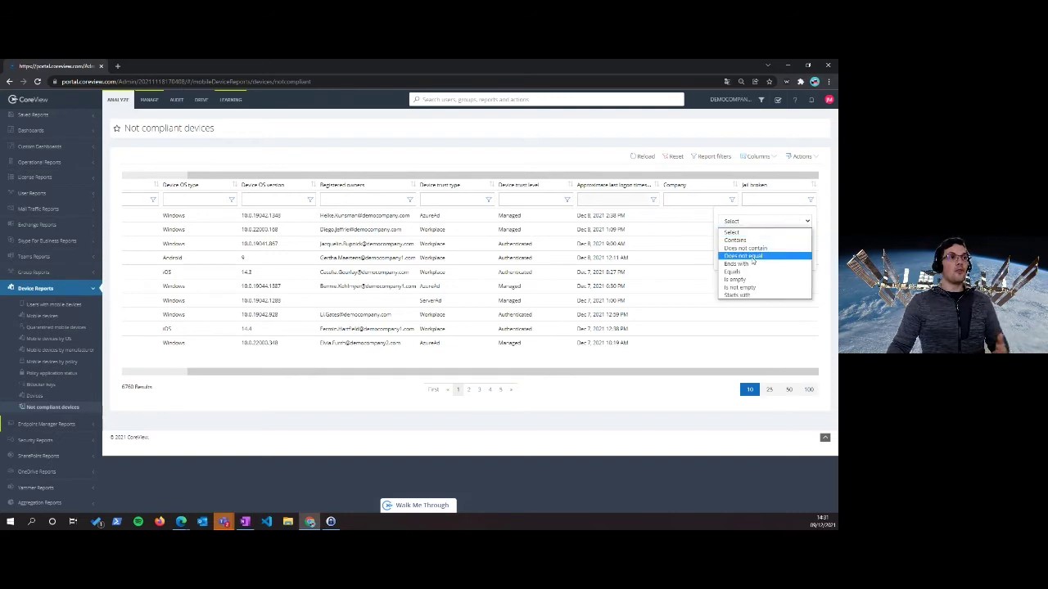
click(749, 271)
click(747, 238)
text(true)
click(730, 255)
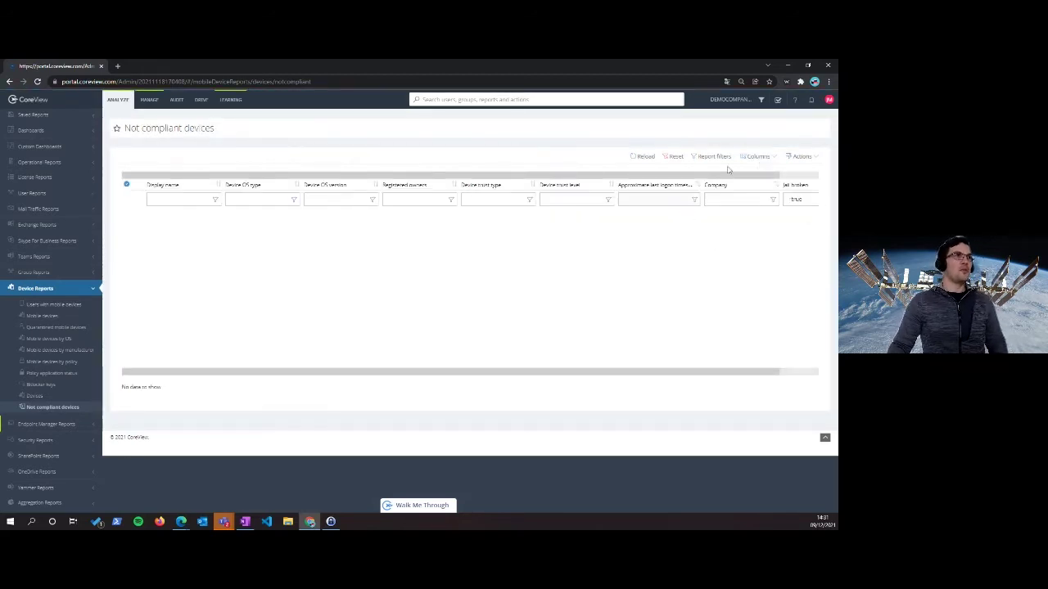
click(676, 157)
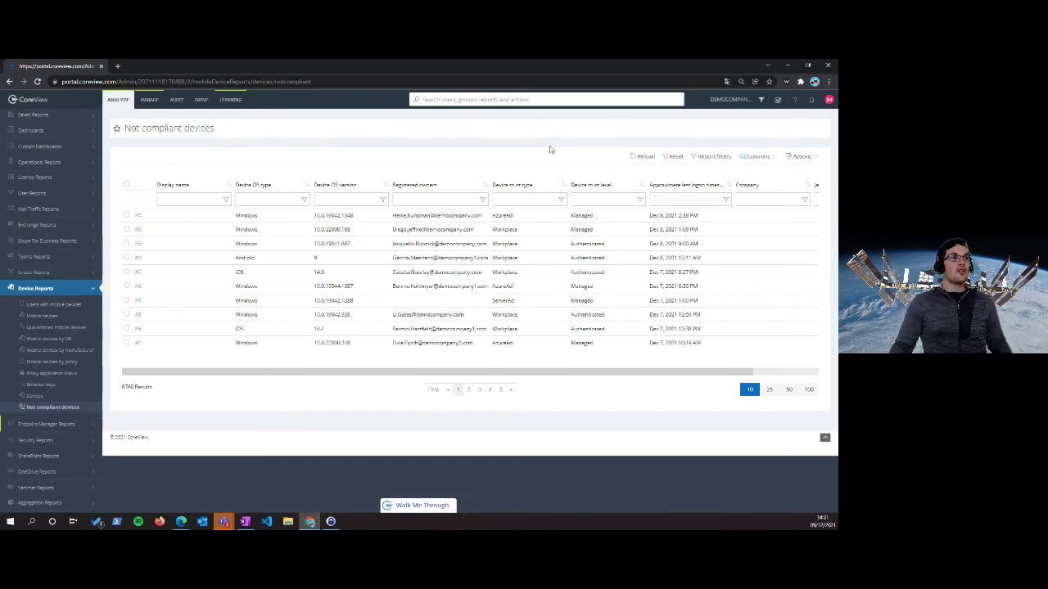
Filter the Company column with 'Corgo', narrowing the report to 156 Cargo devices
click(758, 199)
text(Cor)
text(go)
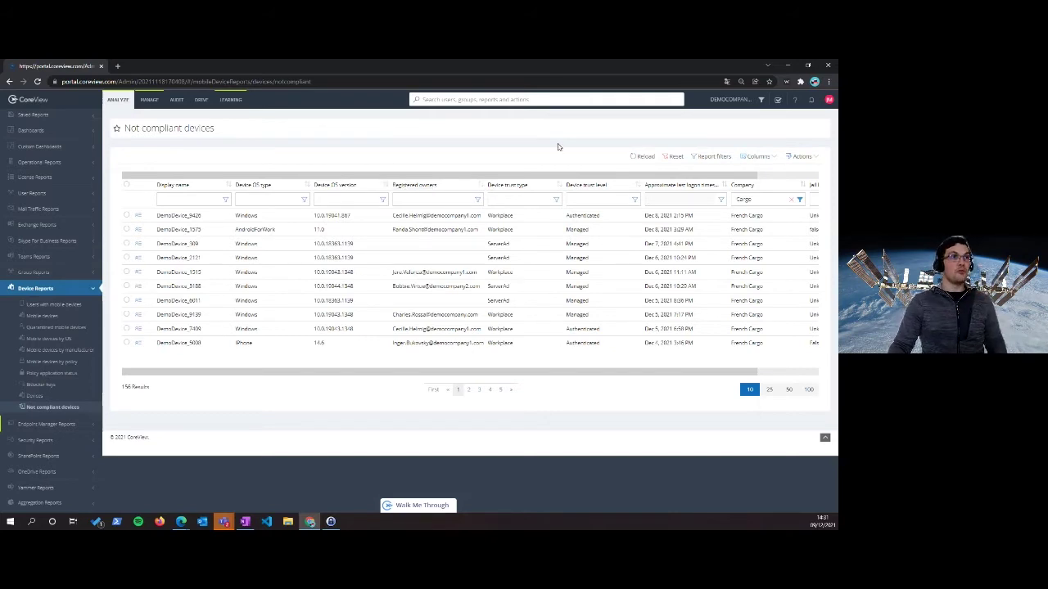
click(810, 156)
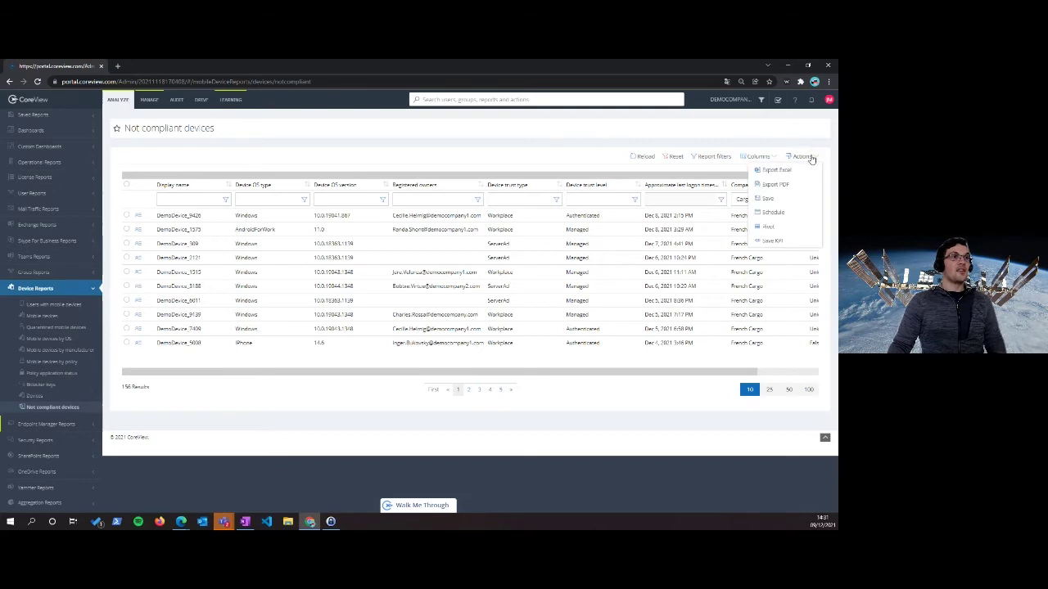
click(774, 212)
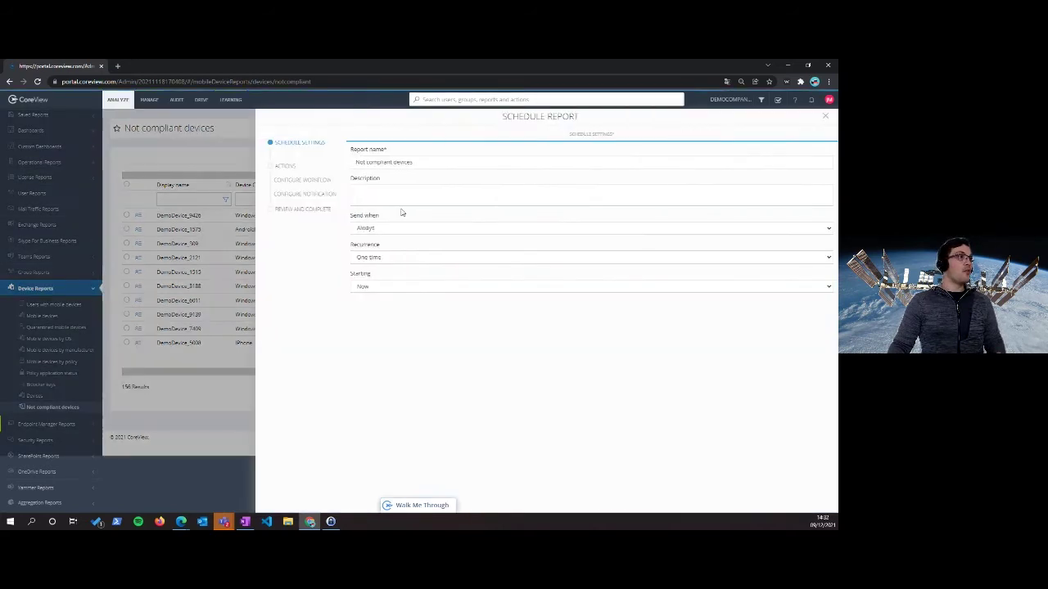
click(300, 181)
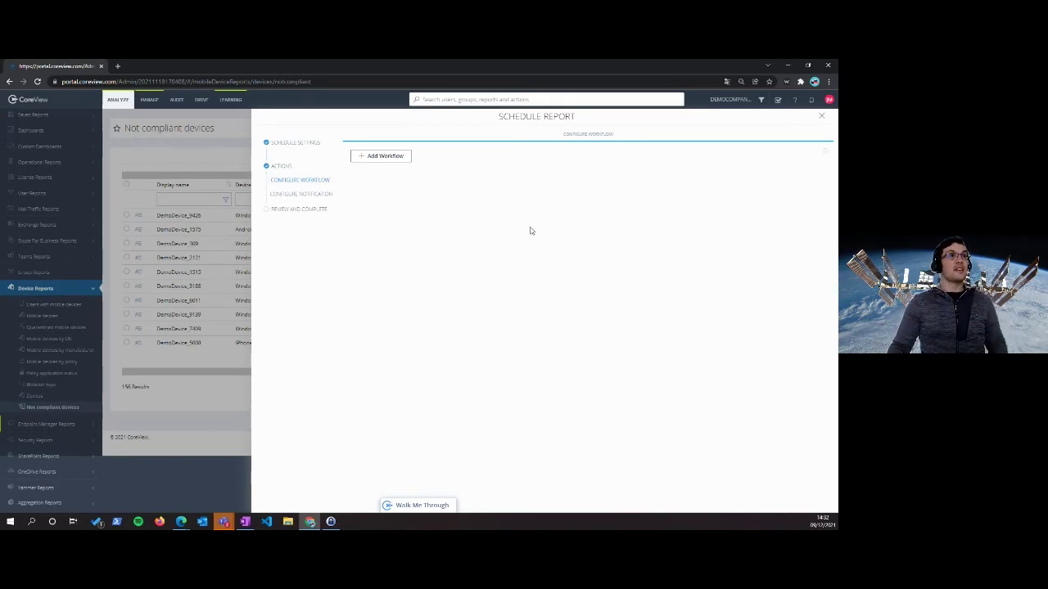
click(822, 120)
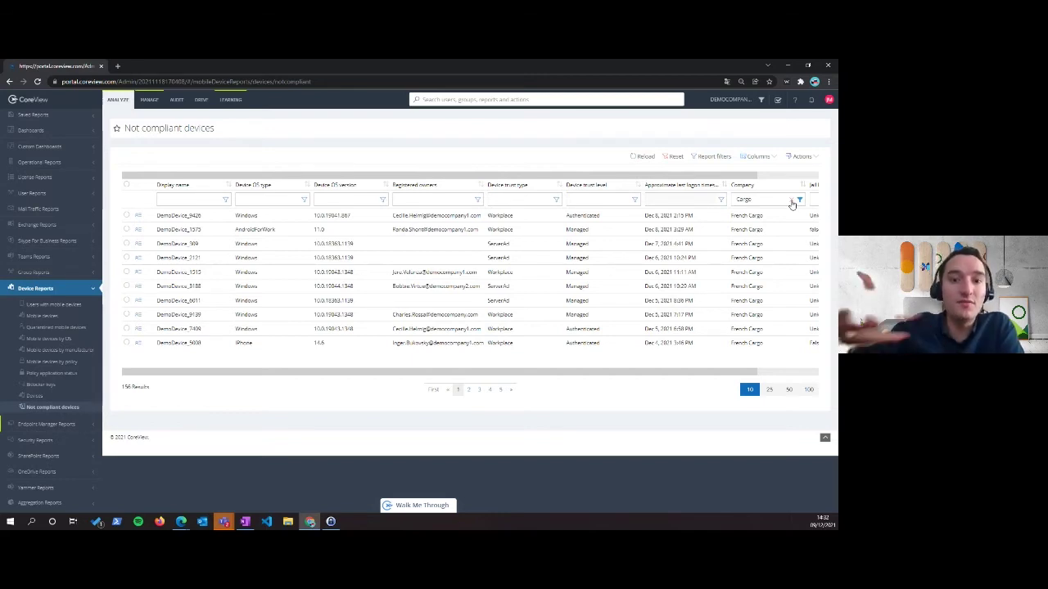
Remove the Cargo company filter and open Intune devices under Endpoint Manager Reports
click(792, 202)
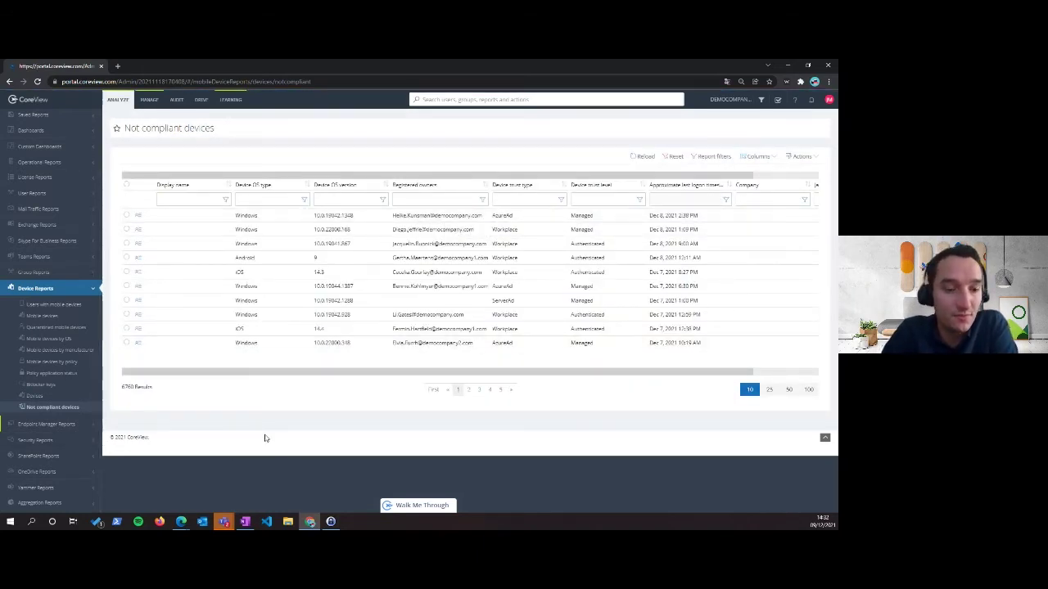
click(43, 425)
click(46, 377)
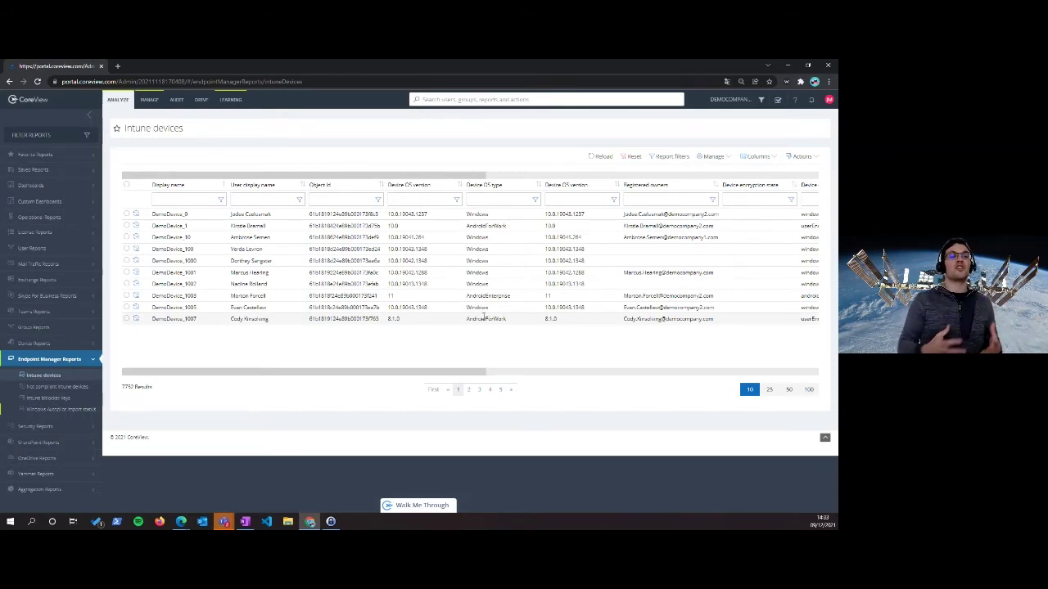
click(51, 398)
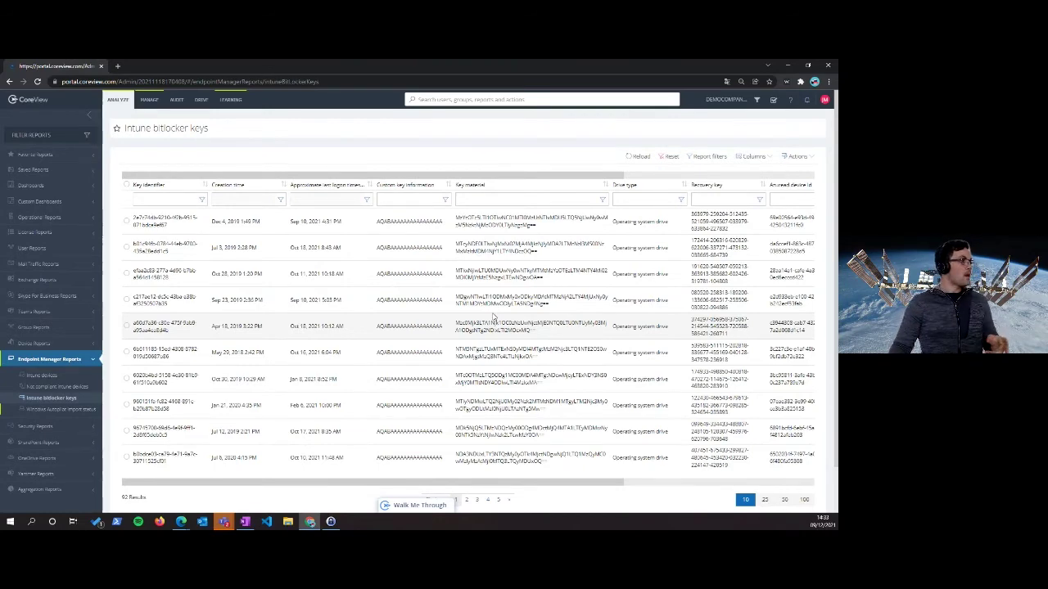
click(77, 409)
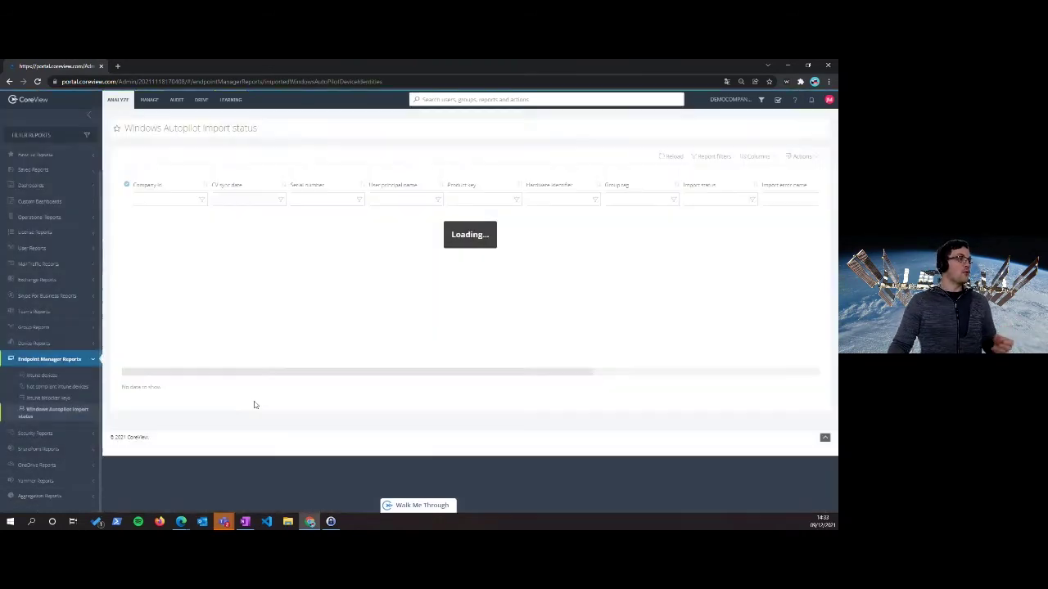
click(76, 378)
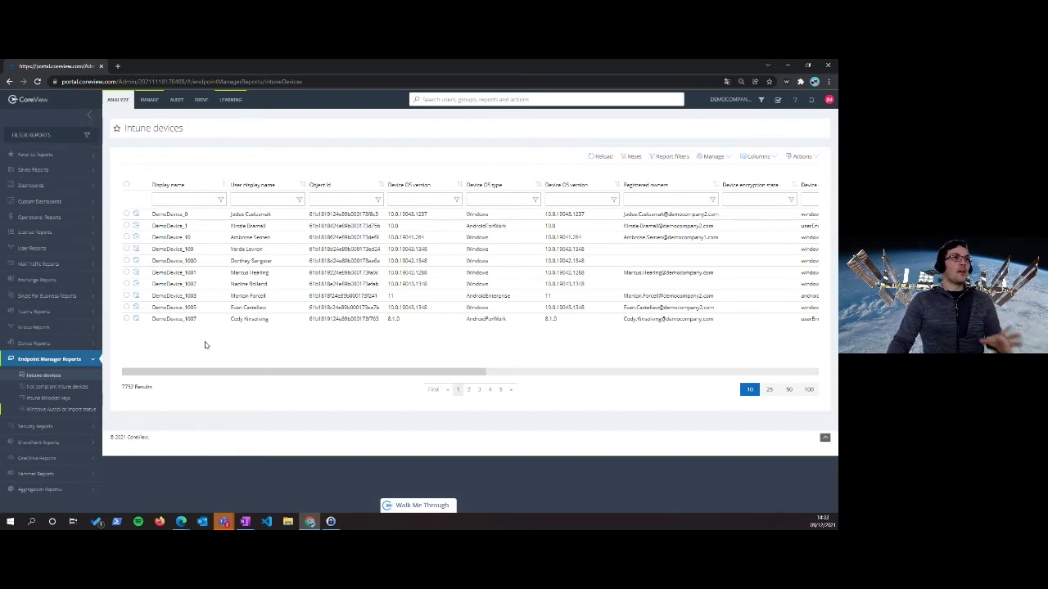
Search tenants for 'car' and apply the Cargo French tenant filter, leaving 473 devices
click(761, 99)
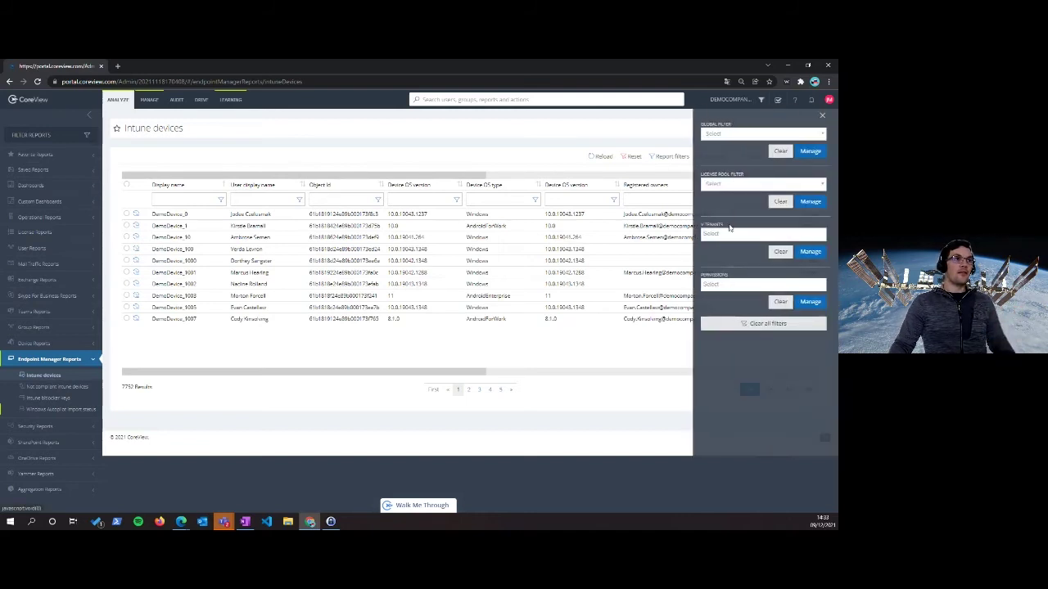
click(729, 233)
text(car)
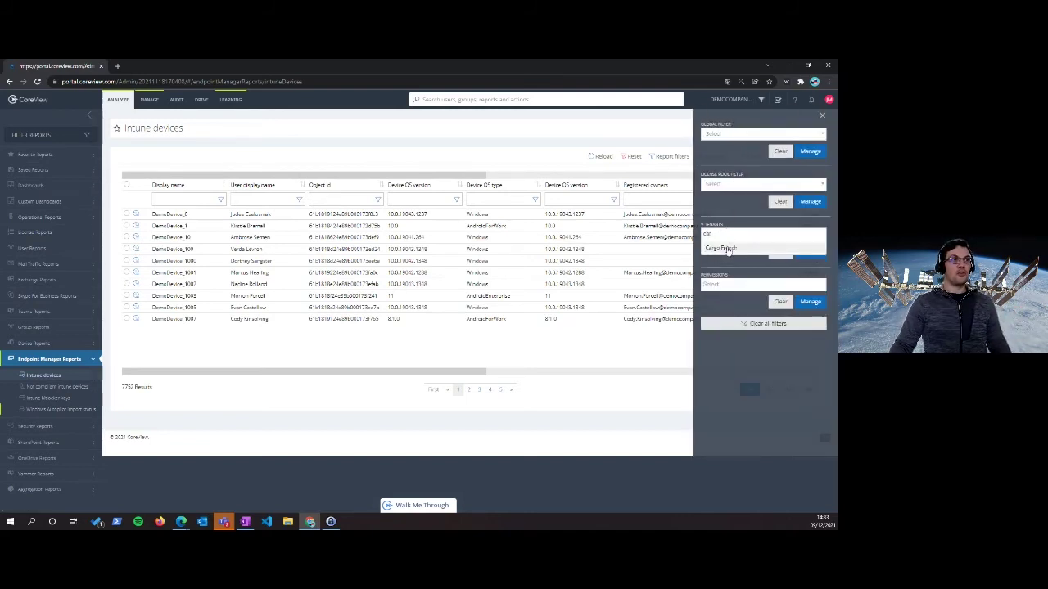
click(727, 249)
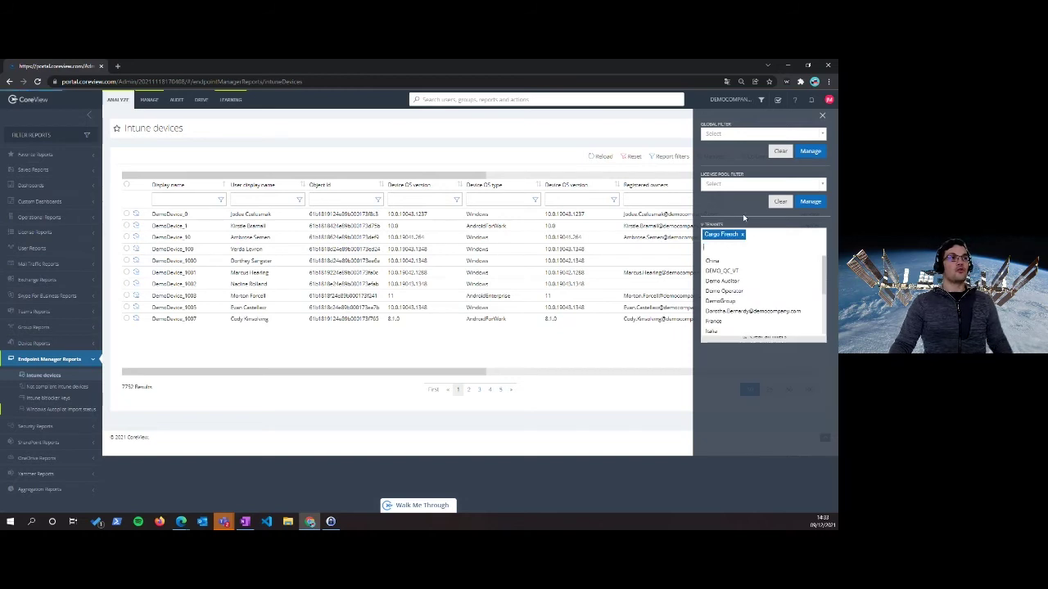
click(516, 162)
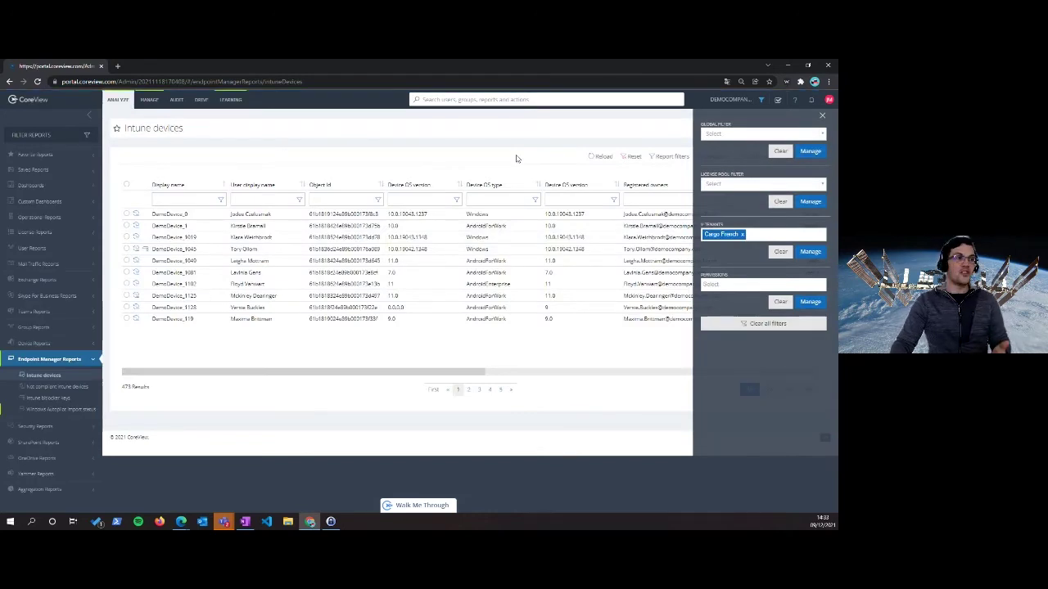
click(516, 158)
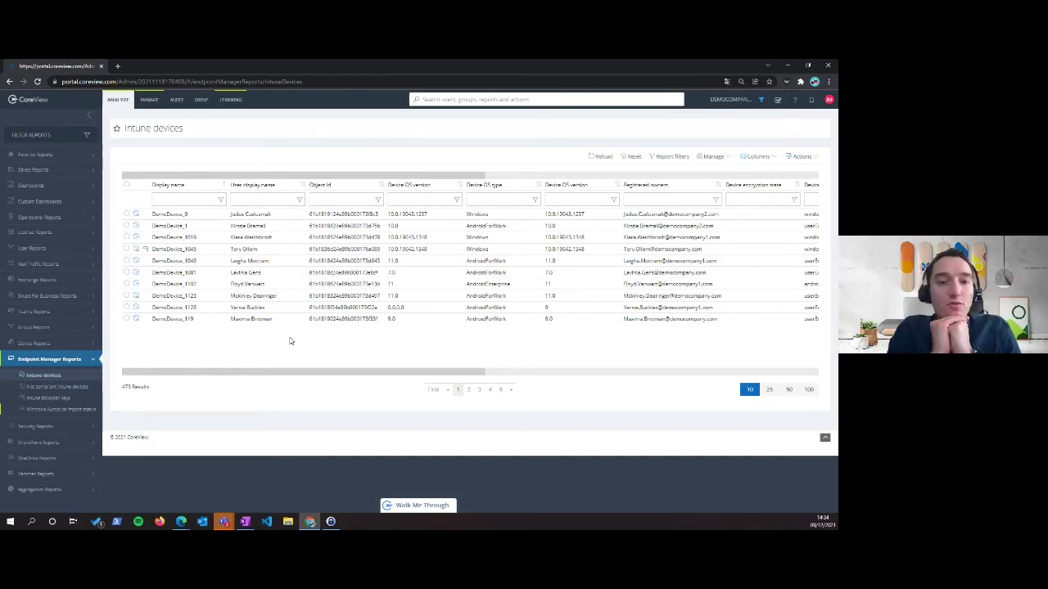
Tick DemoDevice_0, review the Manage and Actions lists, then advance slides to 'Gestion des licences – Le constat'
click(127, 215)
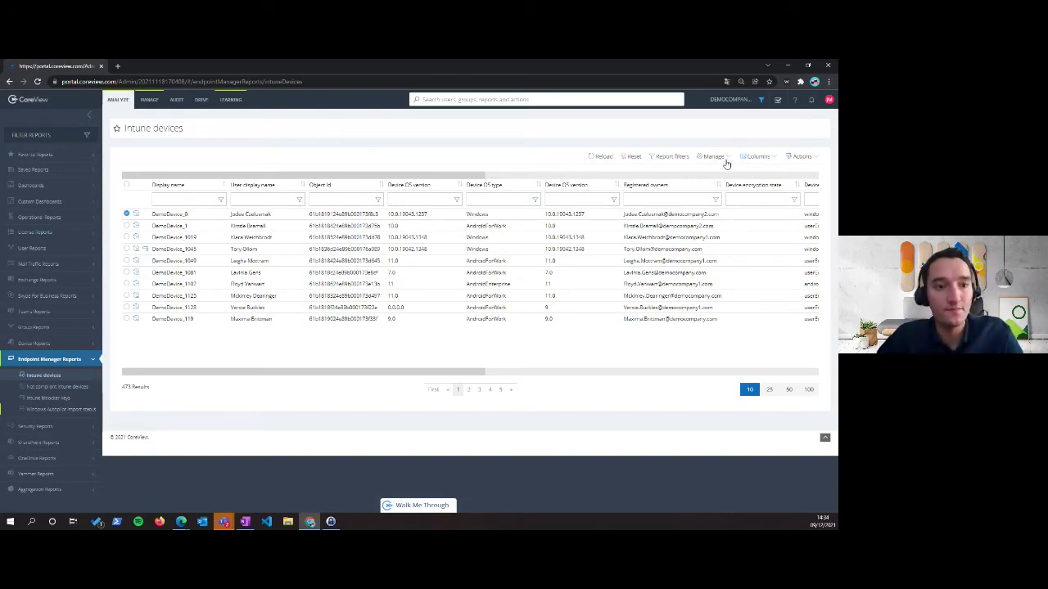
click(725, 162)
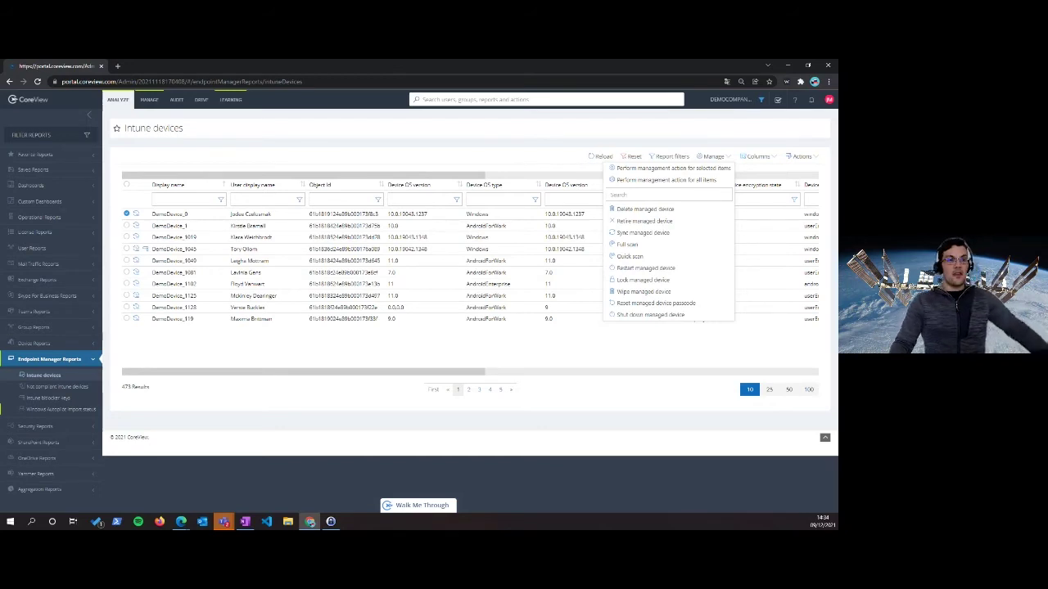
click(589, 149)
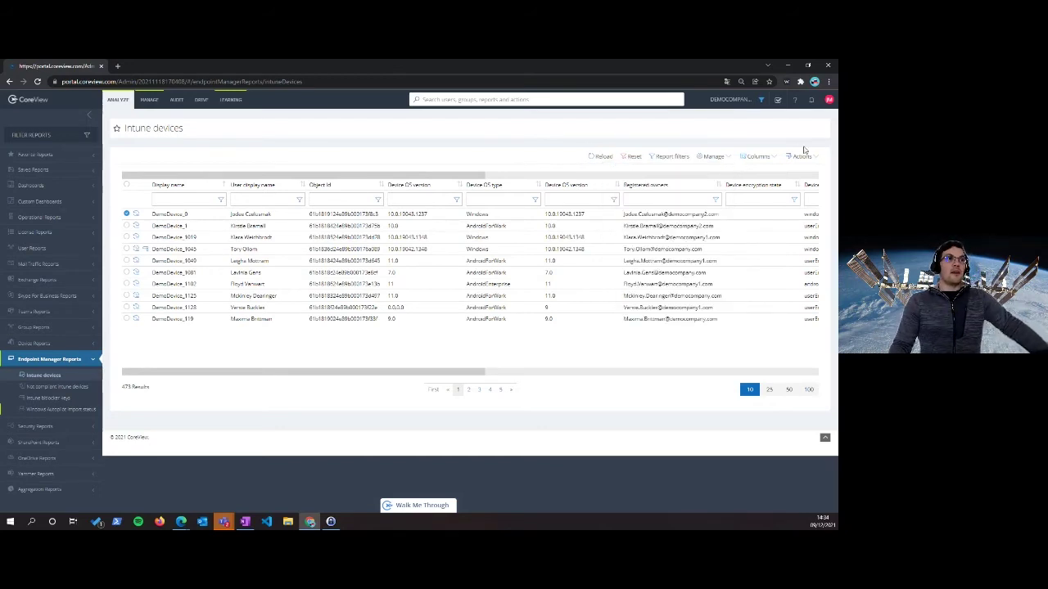
click(802, 156)
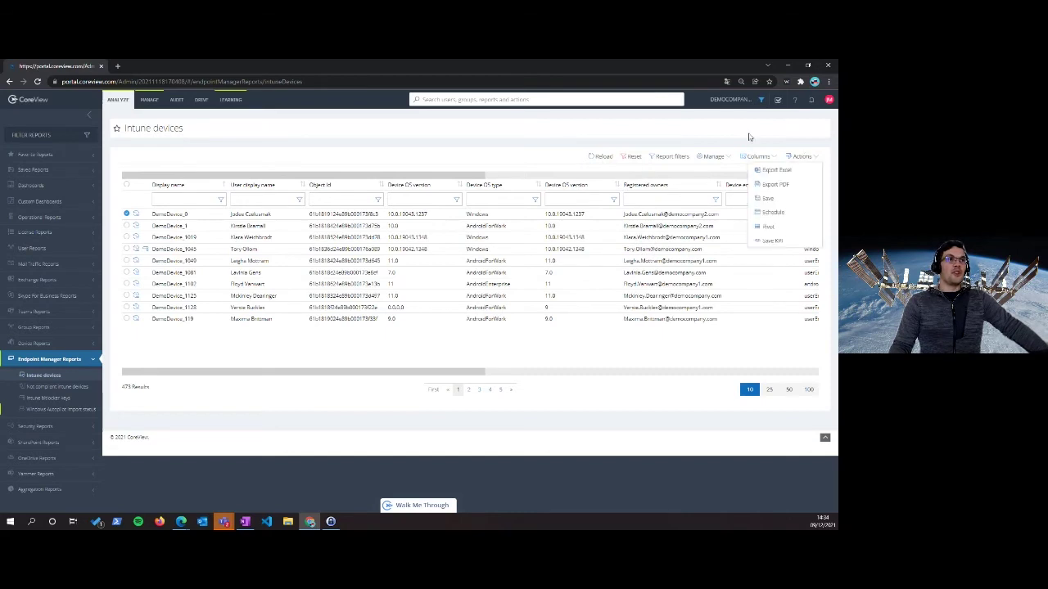
click(442, 160)
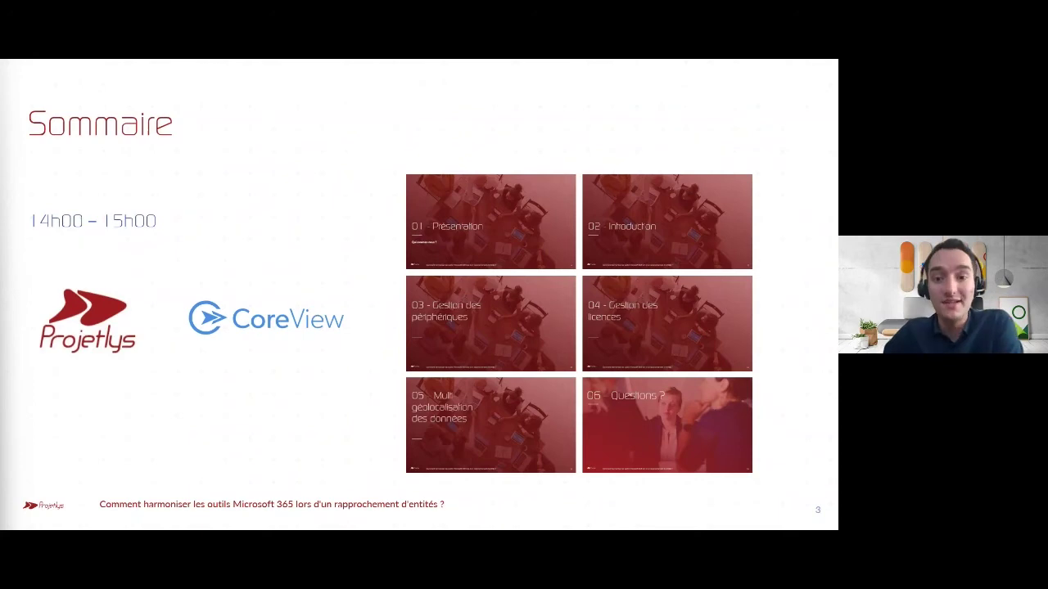
key(Right)
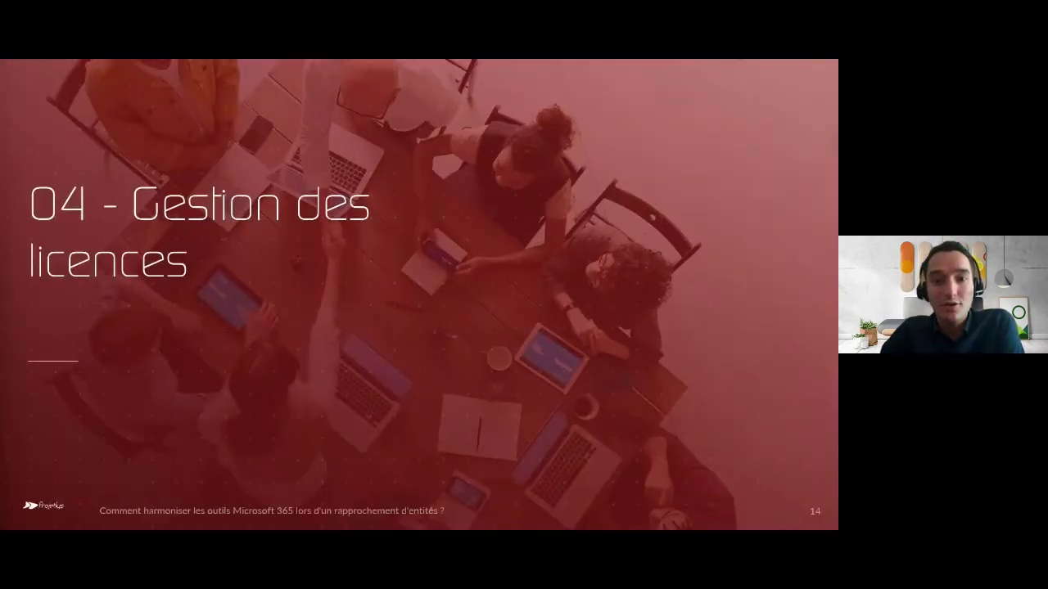
key(Right)
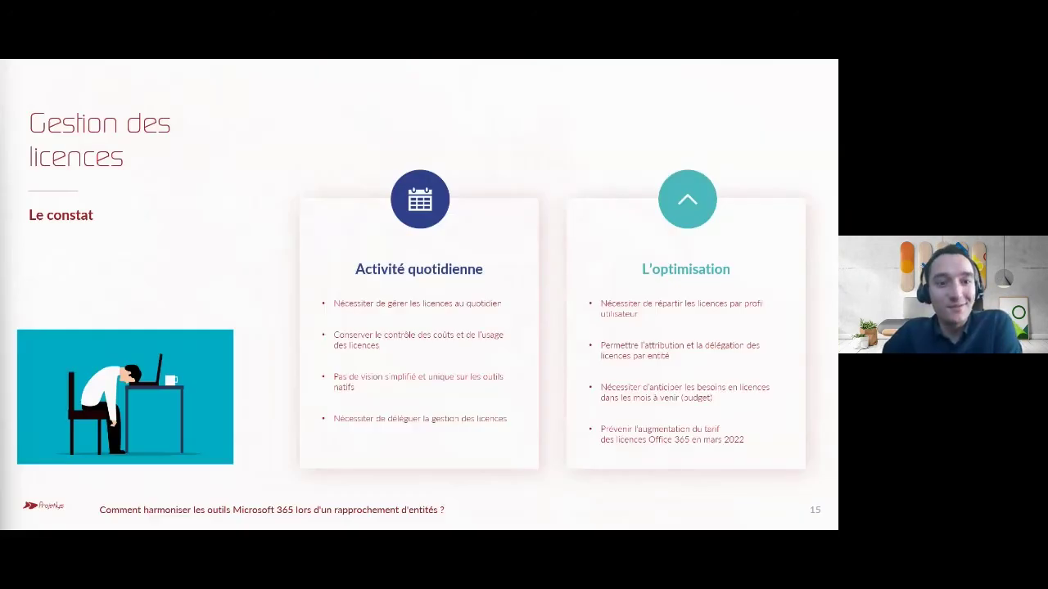
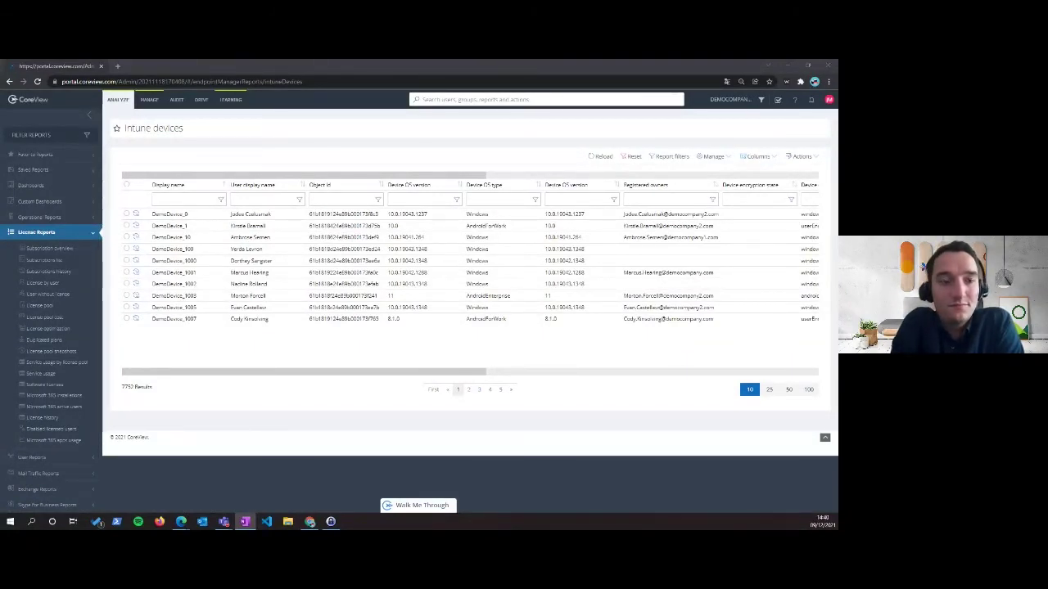
In the Subscription overview, save the Enterprise Mobility + Security E5 price as EUR 12.50
click(41, 249)
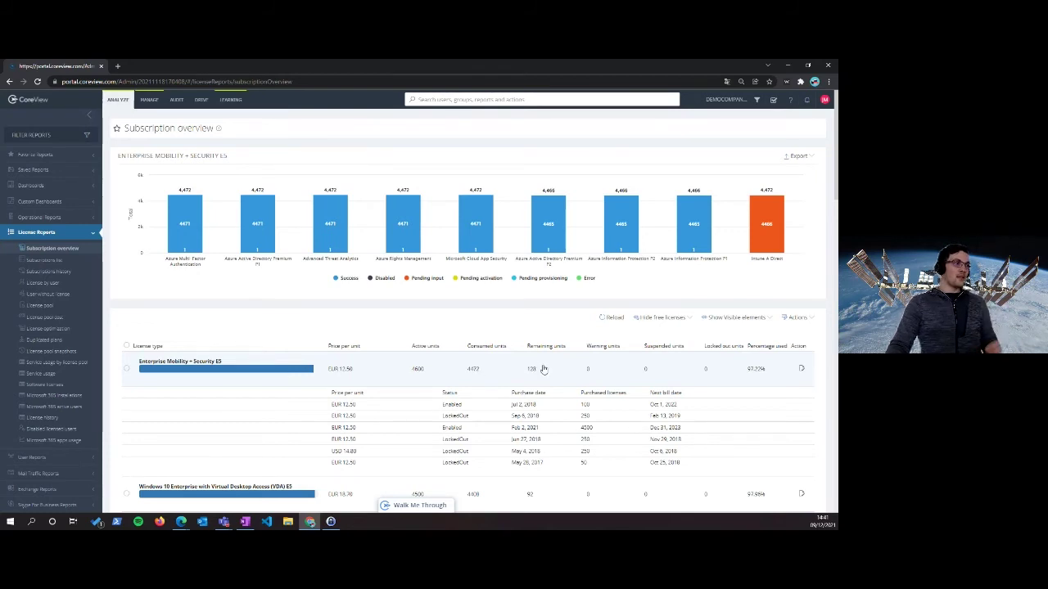
click(802, 370)
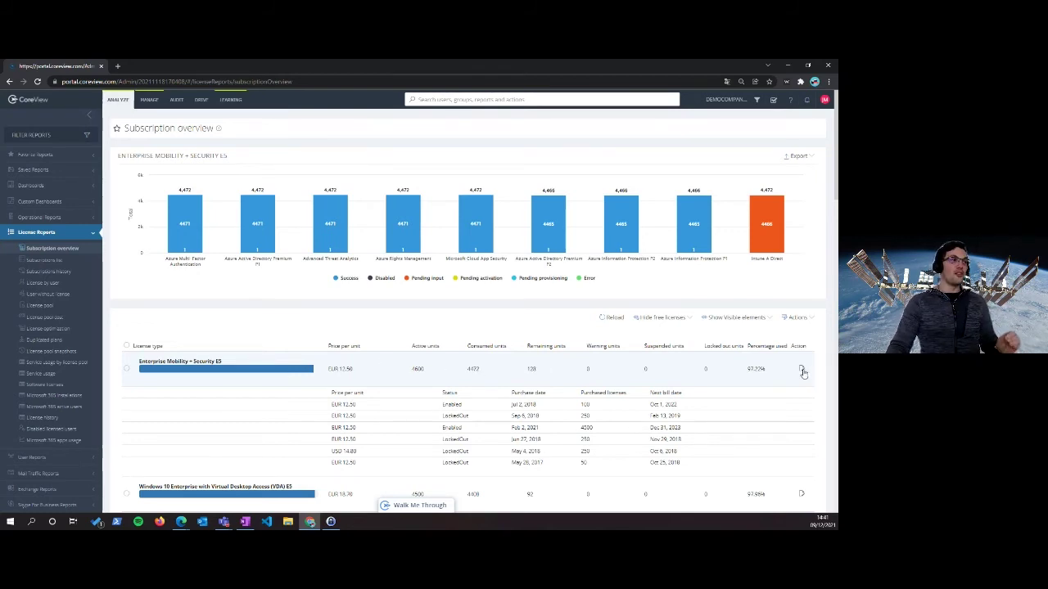
click(363, 365)
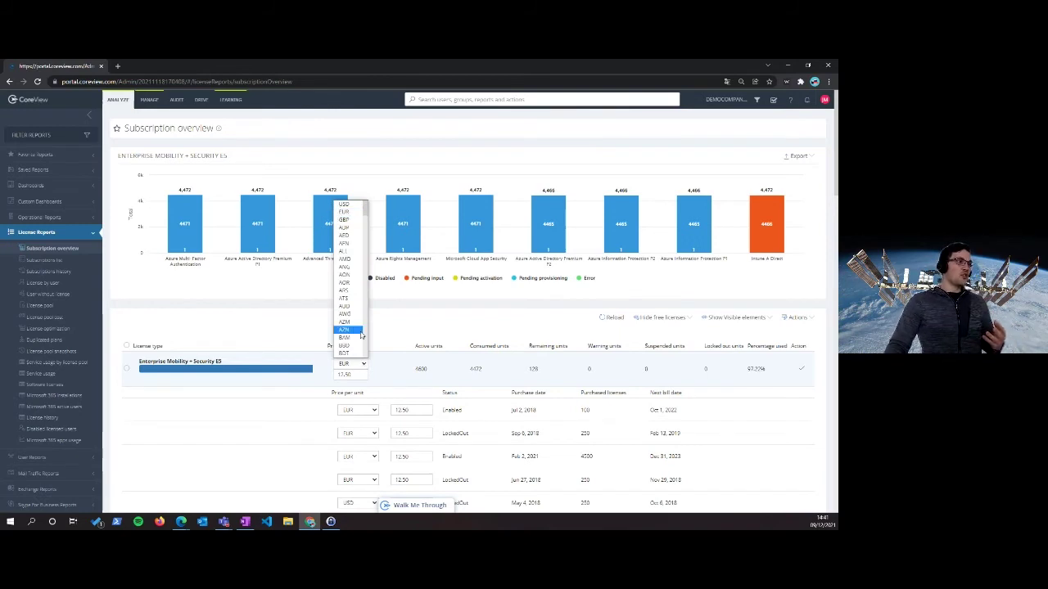
click(366, 361)
scroll(361, 376, down, 2)
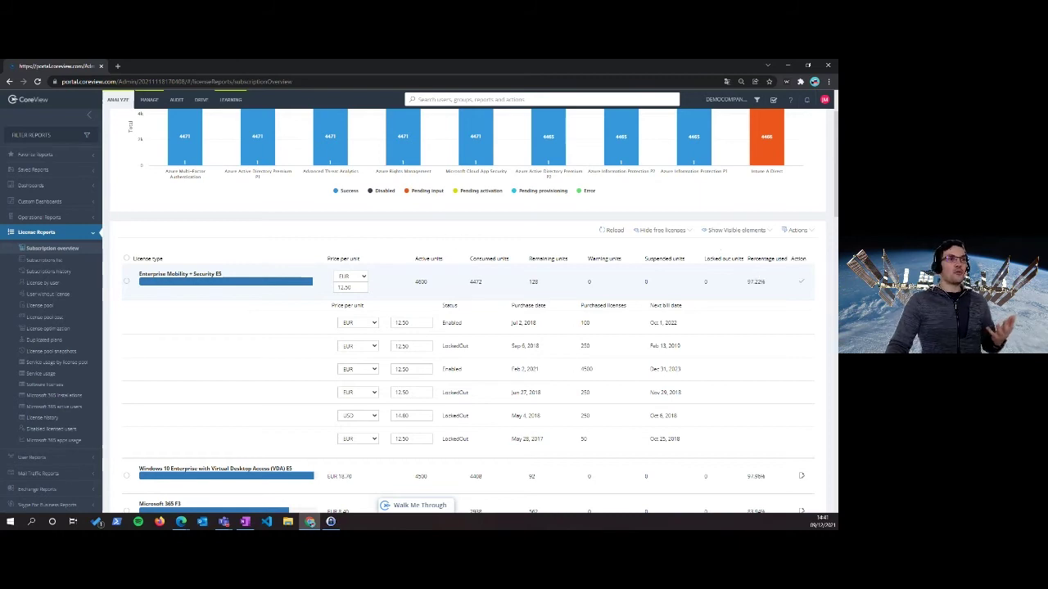
click(801, 282)
scroll(382, 248, down, 2)
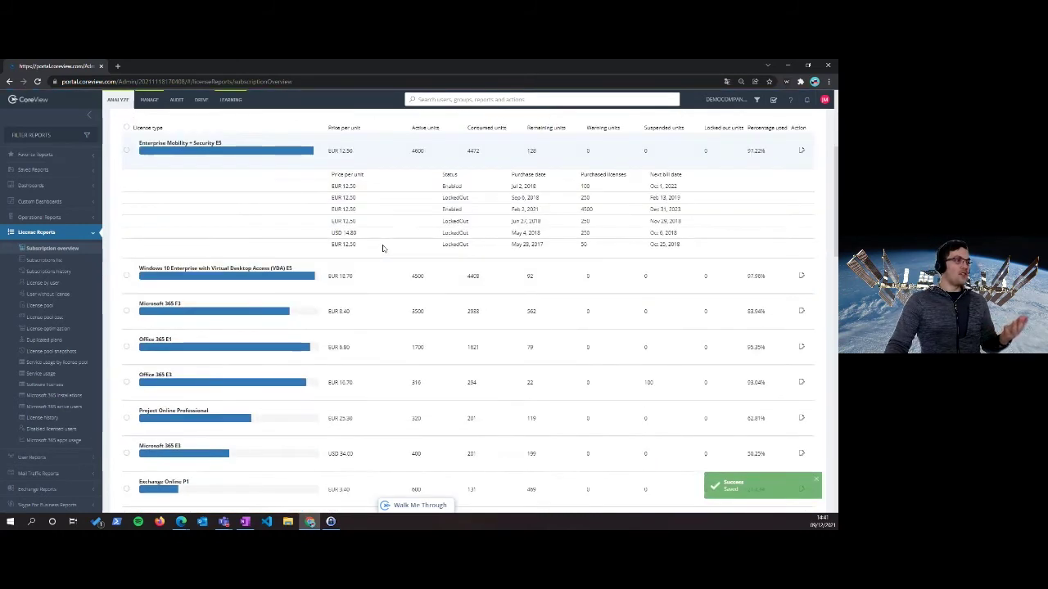
scroll(402, 299, up, 1)
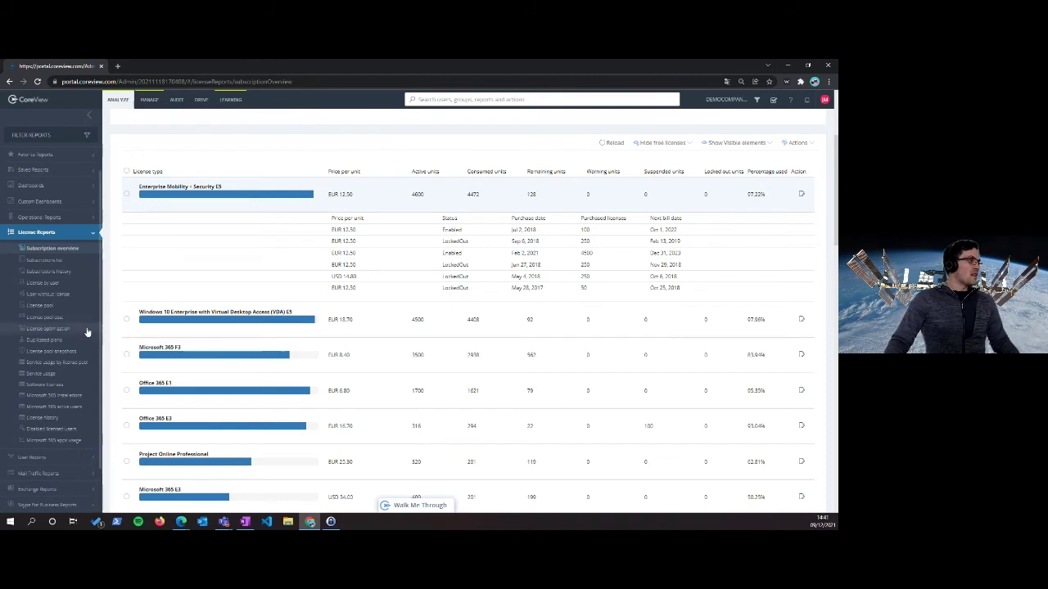
Make Company the license pools' first discriminator, then reopen the License pool report
click(68, 308)
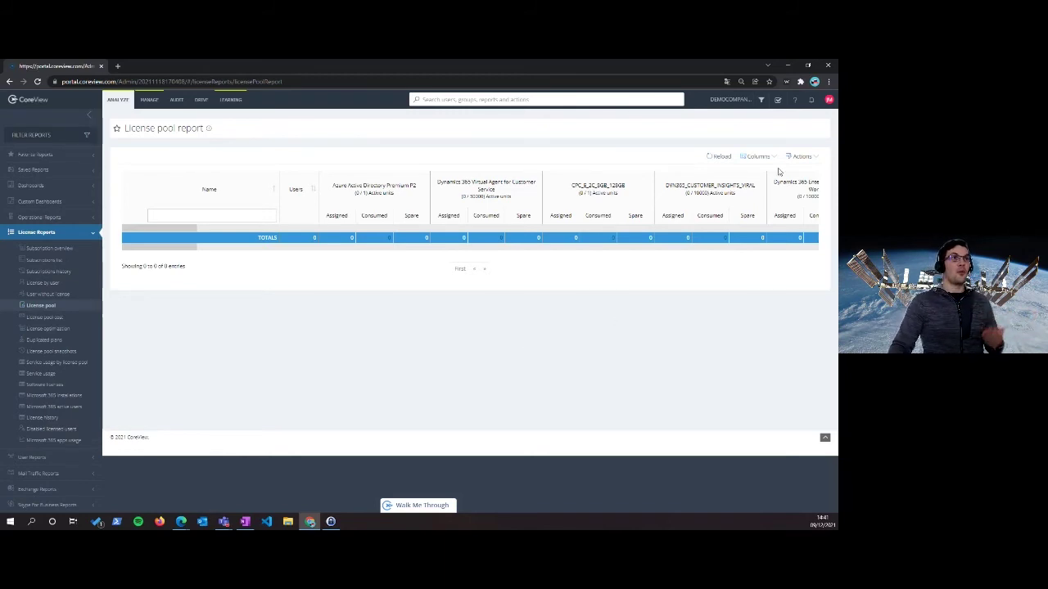
click(829, 101)
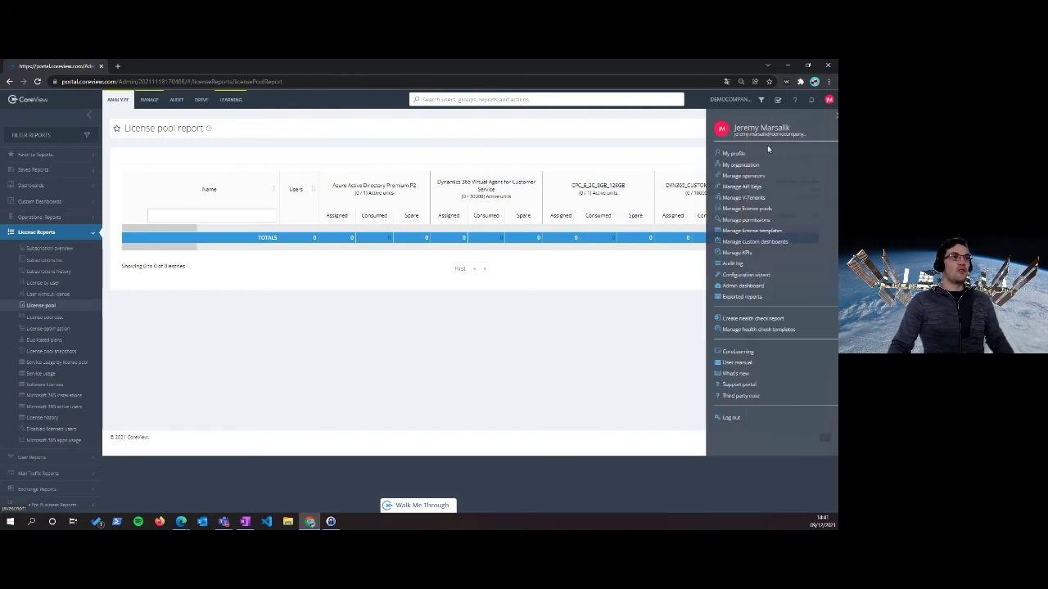
click(736, 209)
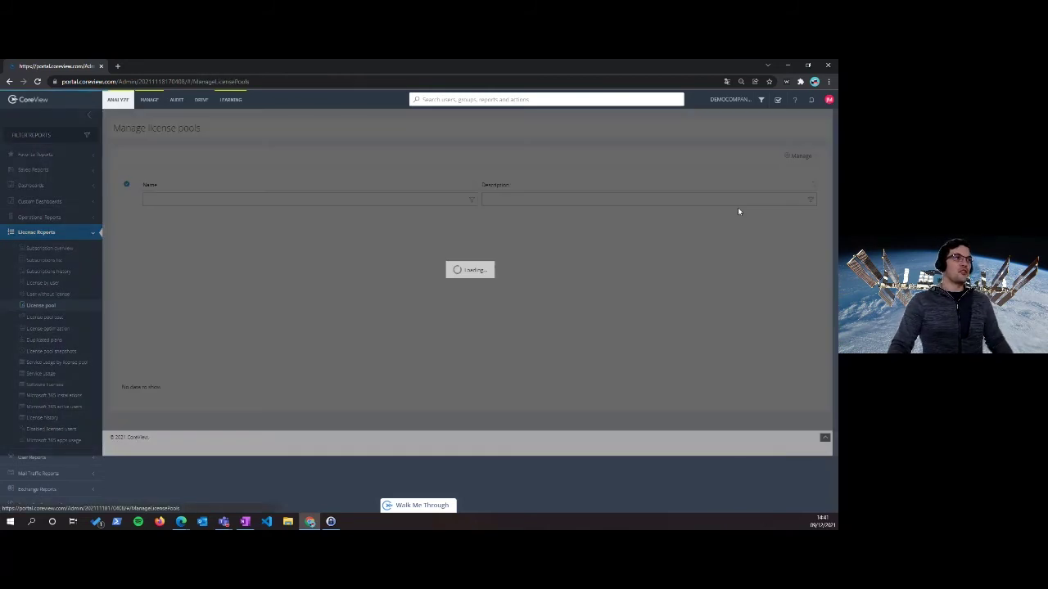
click(806, 158)
click(774, 168)
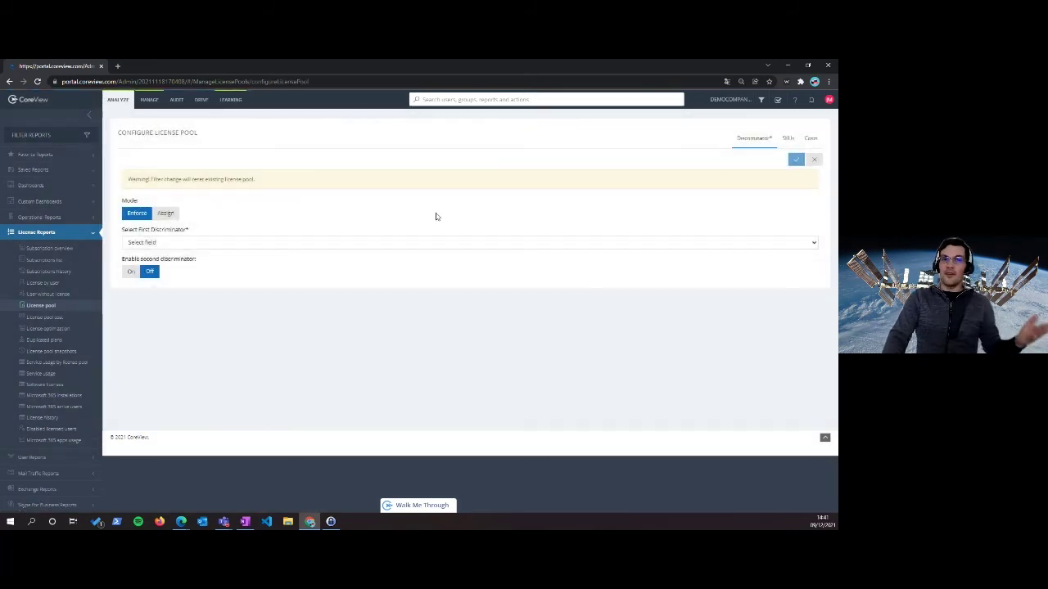
click(426, 243)
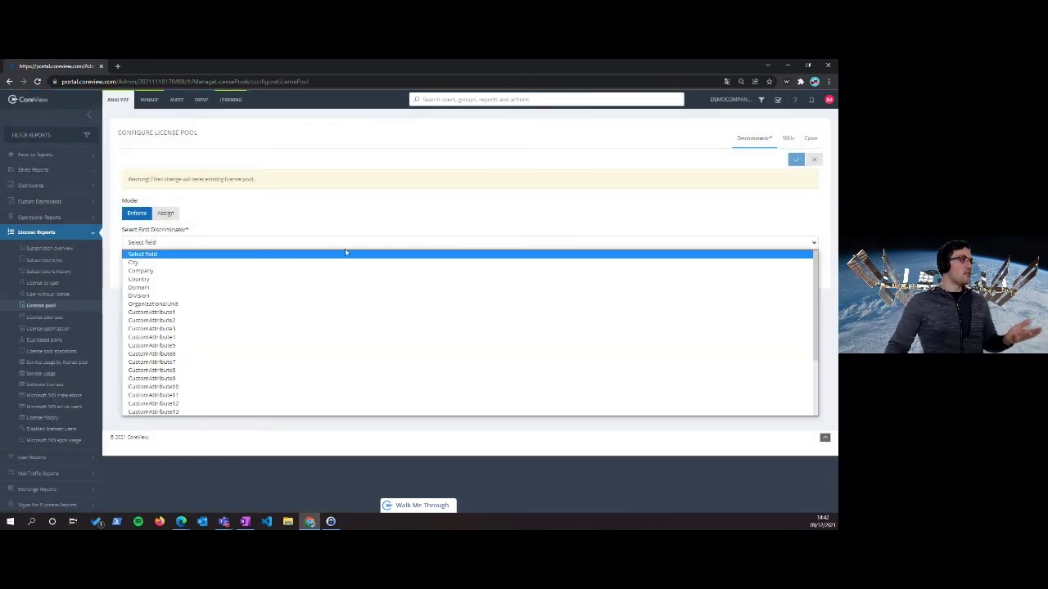
click(220, 279)
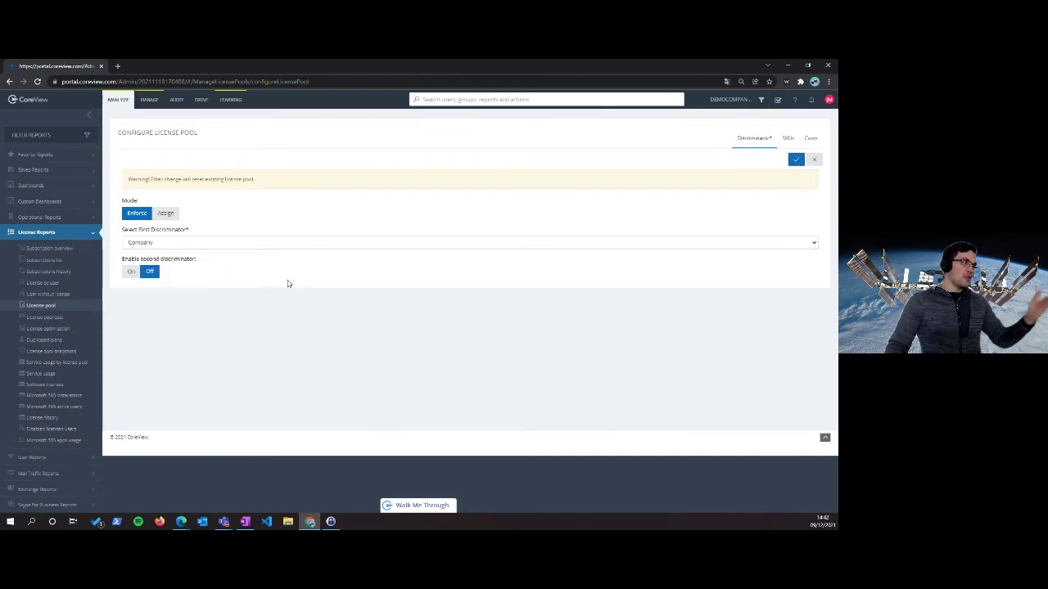
click(796, 161)
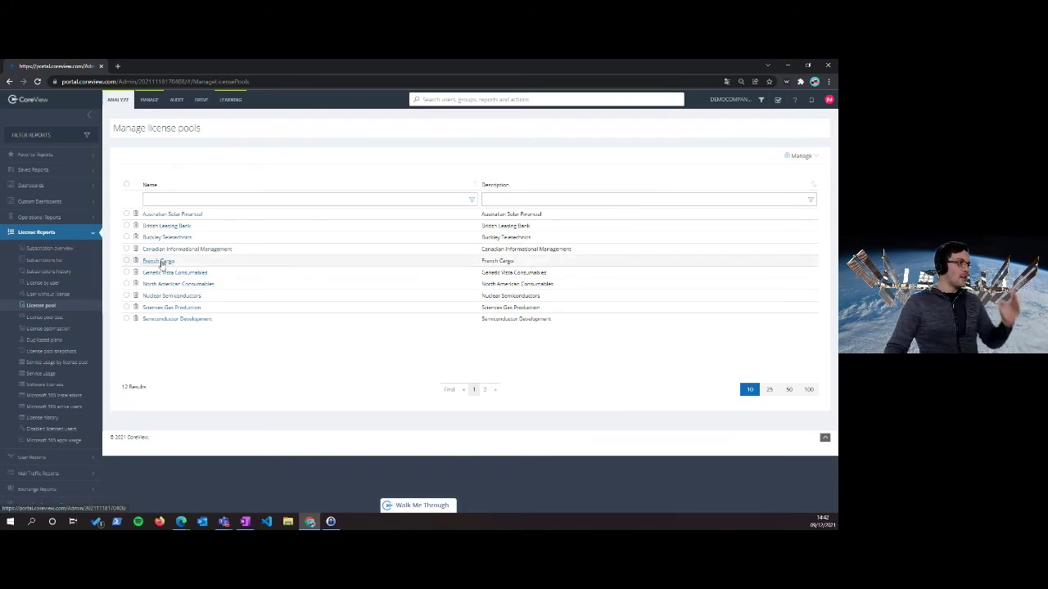
click(41, 307)
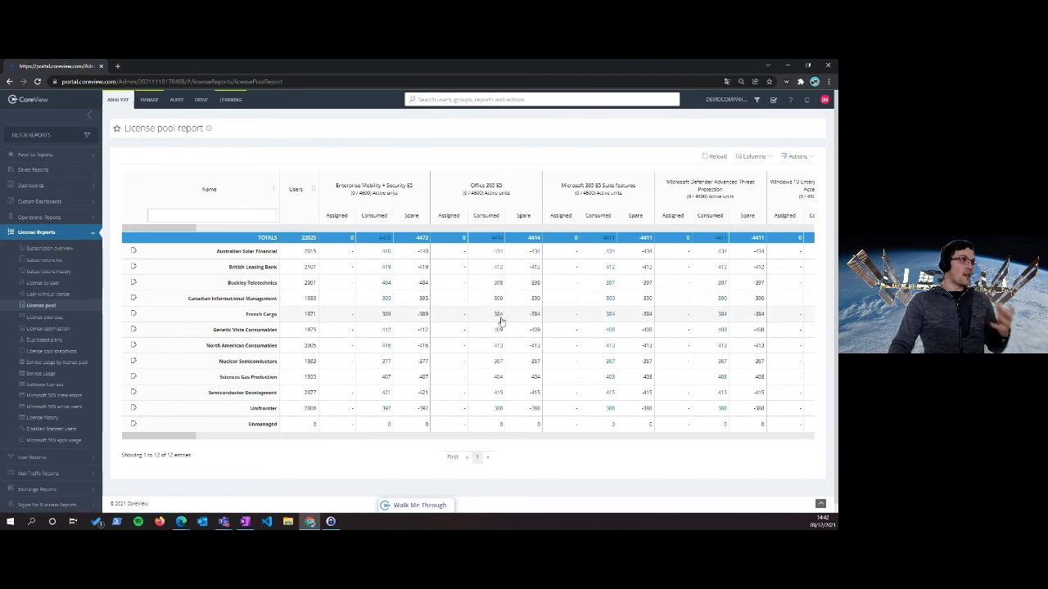
drag(187, 437, 174, 437)
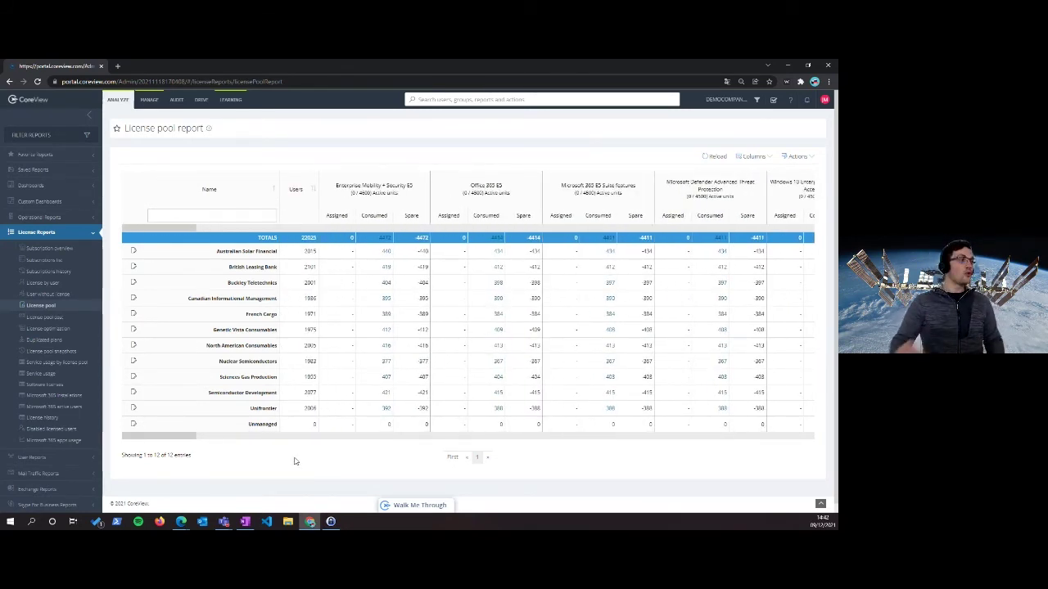
Review per-company consumed costs in USD in License pool cost and look at the Export Excel option
click(55, 319)
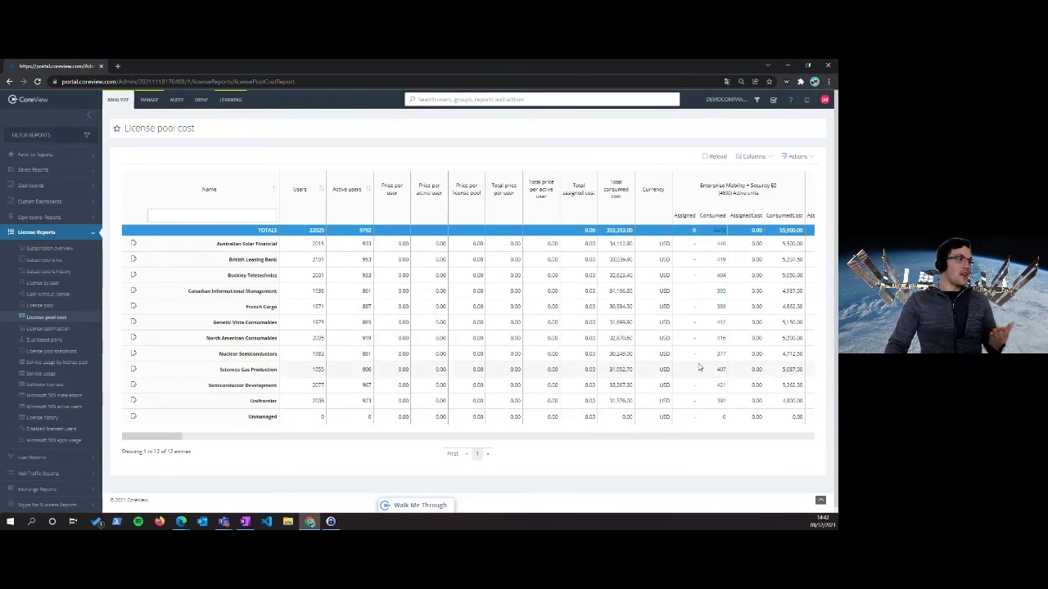
drag(180, 437, 208, 437)
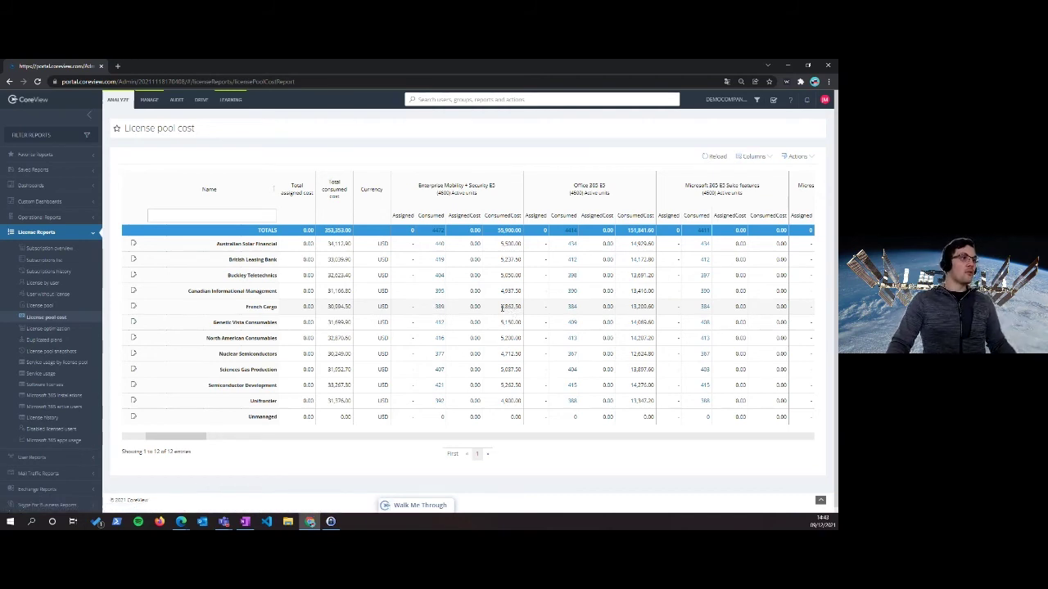
drag(502, 308, 516, 307)
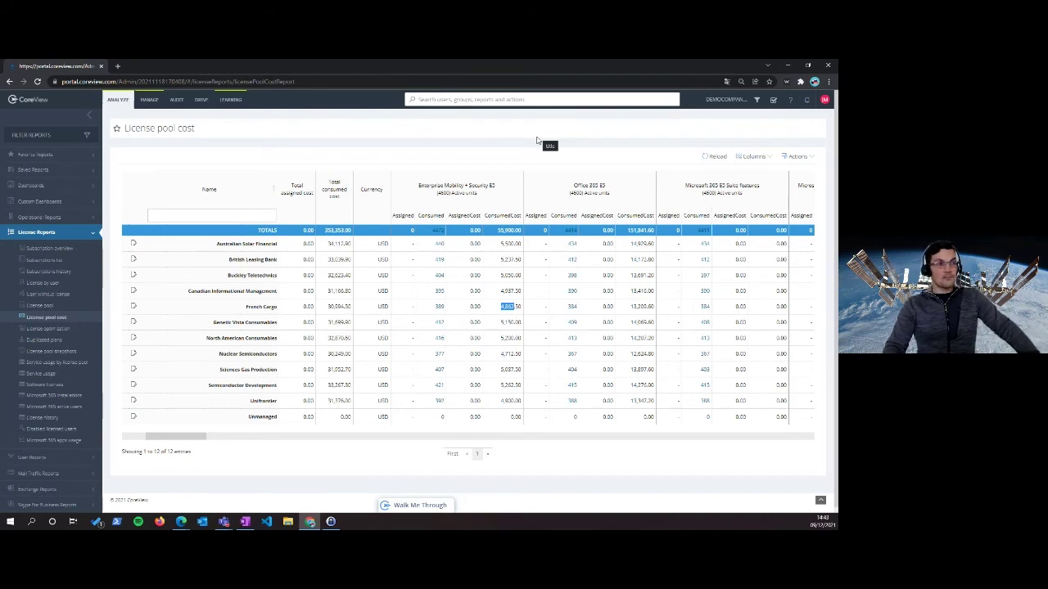
click(537, 141)
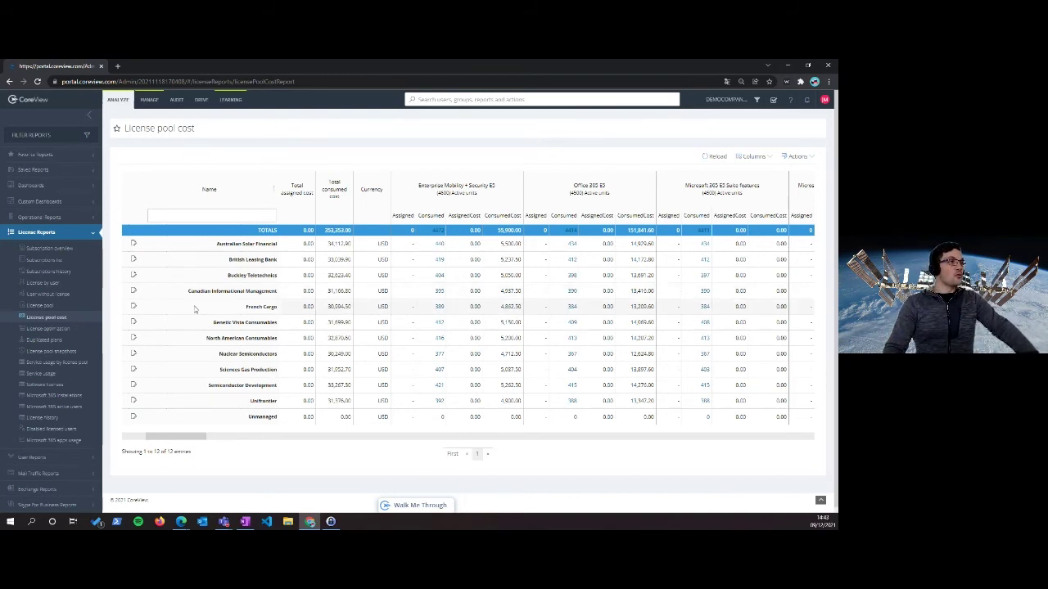
click(808, 156)
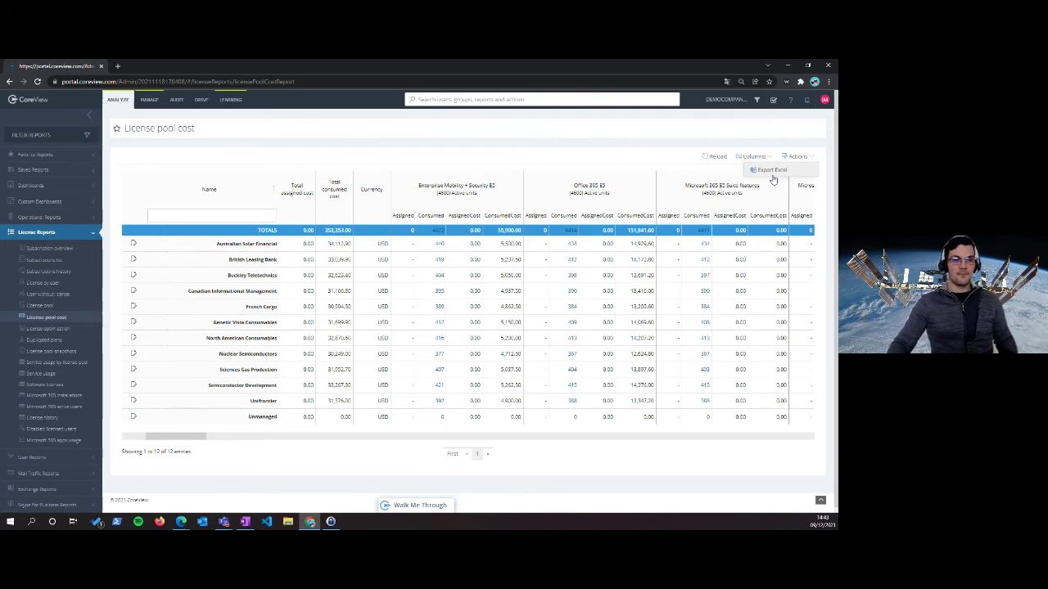
click(772, 170)
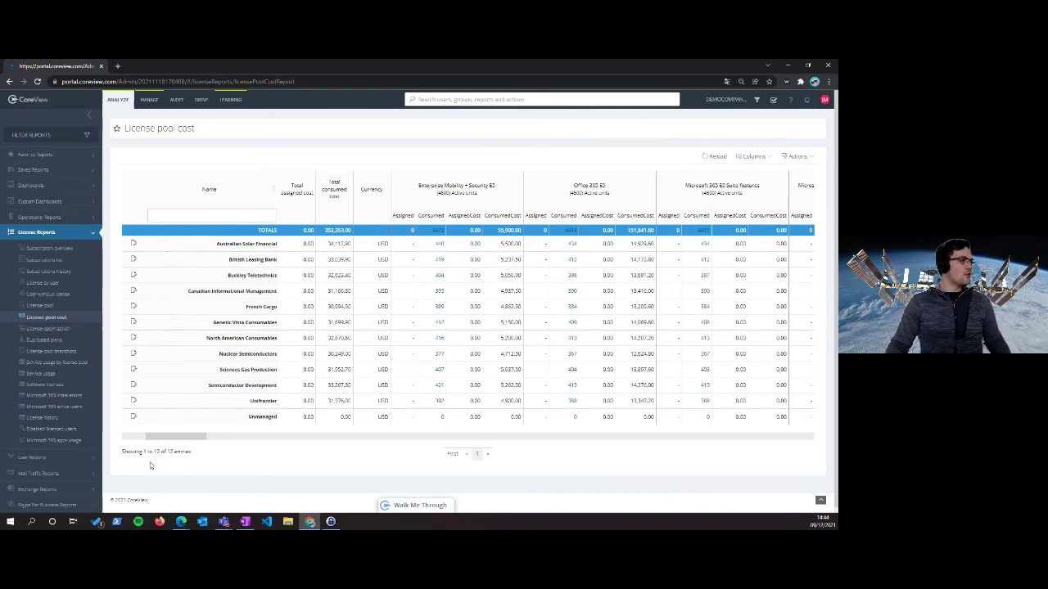
Open Disabled licensed users and start a company filter by typing 'nuc'
click(63, 431)
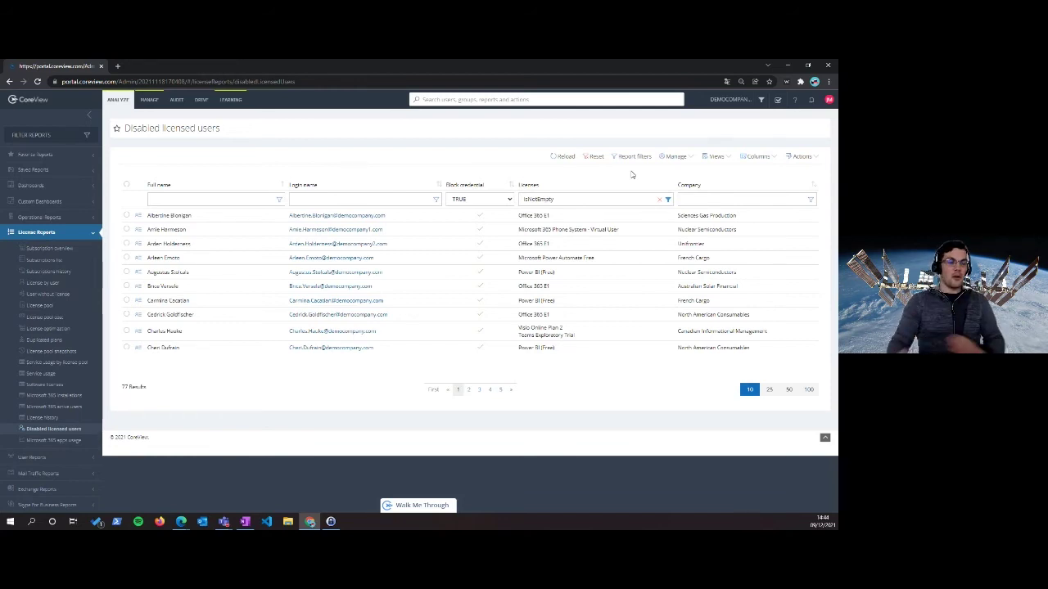
click(769, 201)
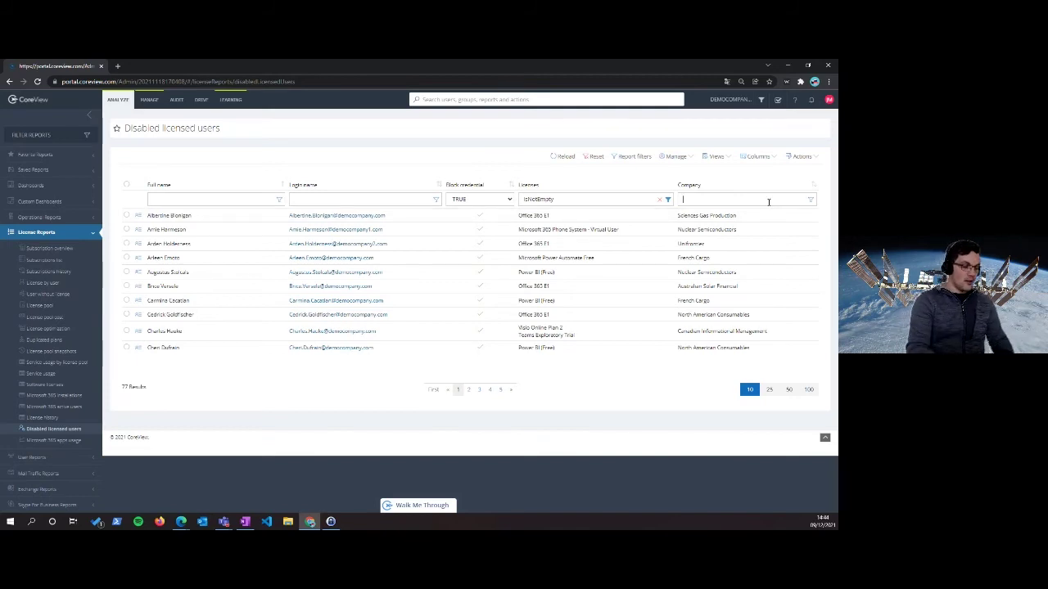
text(nuc)
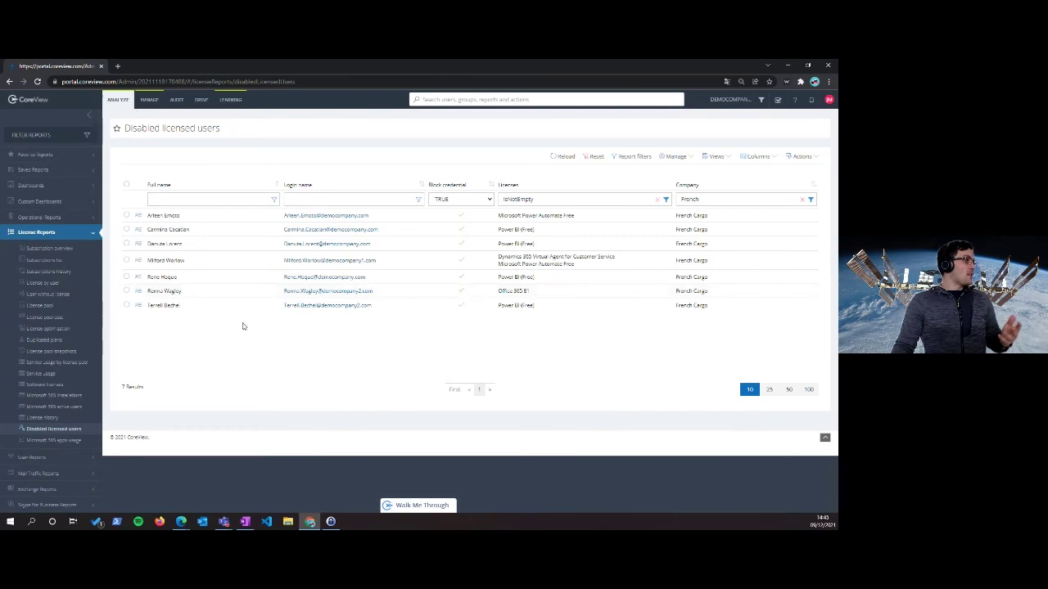
Filter Service usage's apps last-activity column to Never used, leaving 2545 results
click(50, 374)
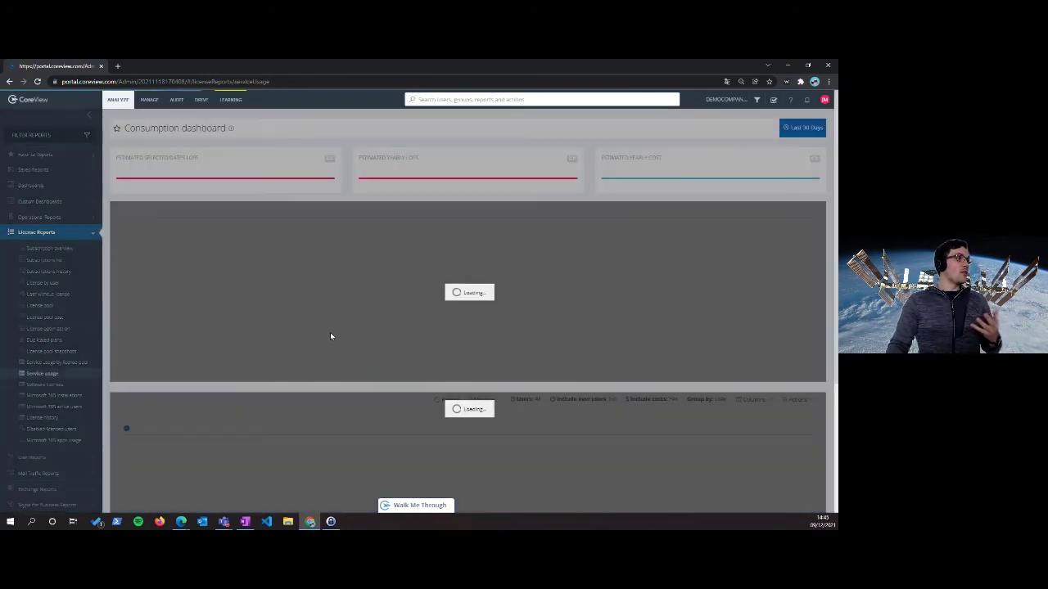
scroll(360, 244, down, 2)
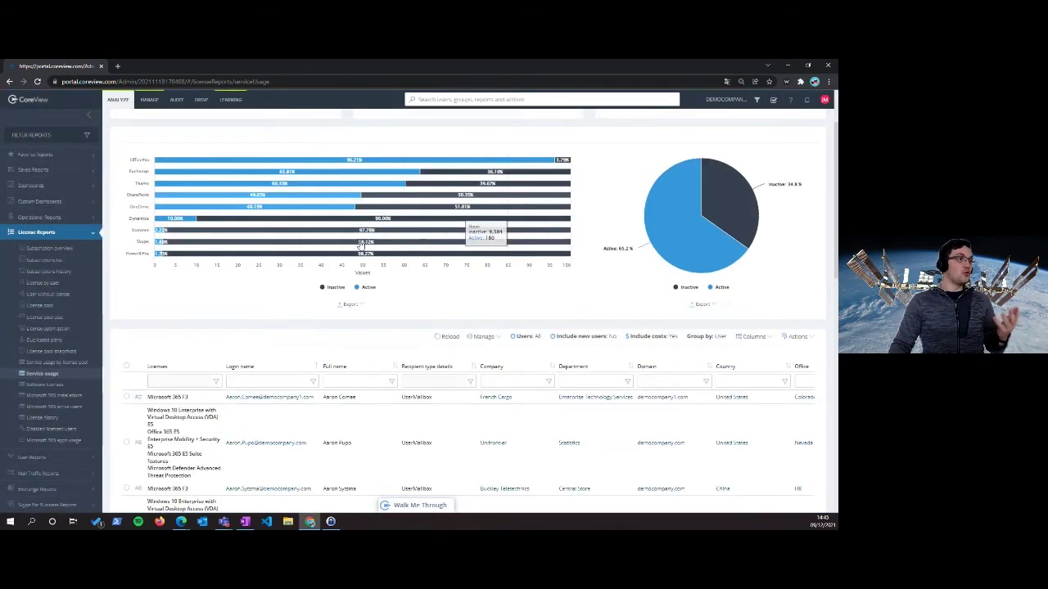
scroll(225, 295, down, 2)
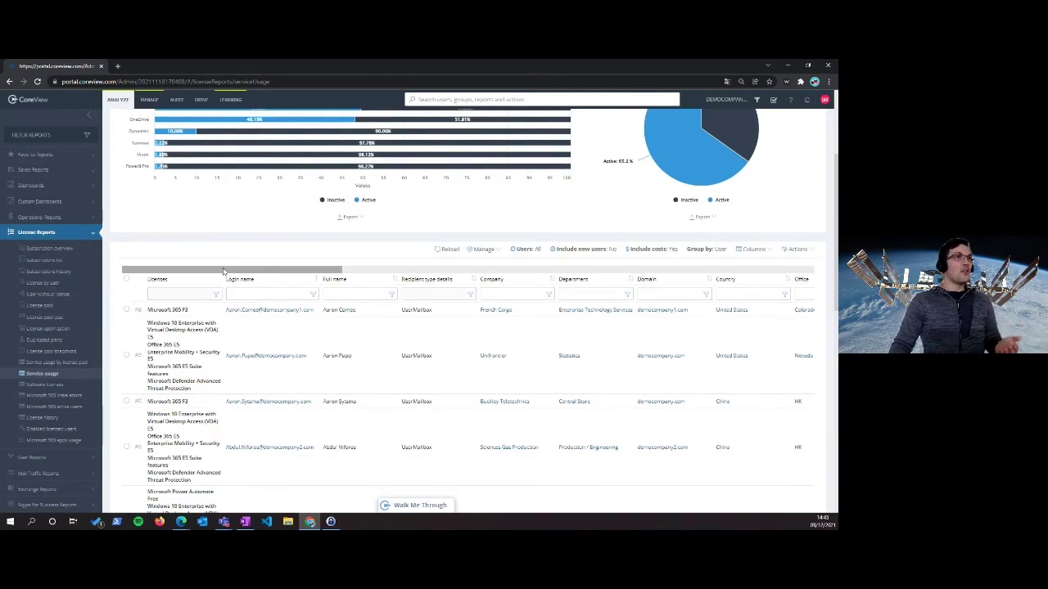
drag(223, 271, 696, 265)
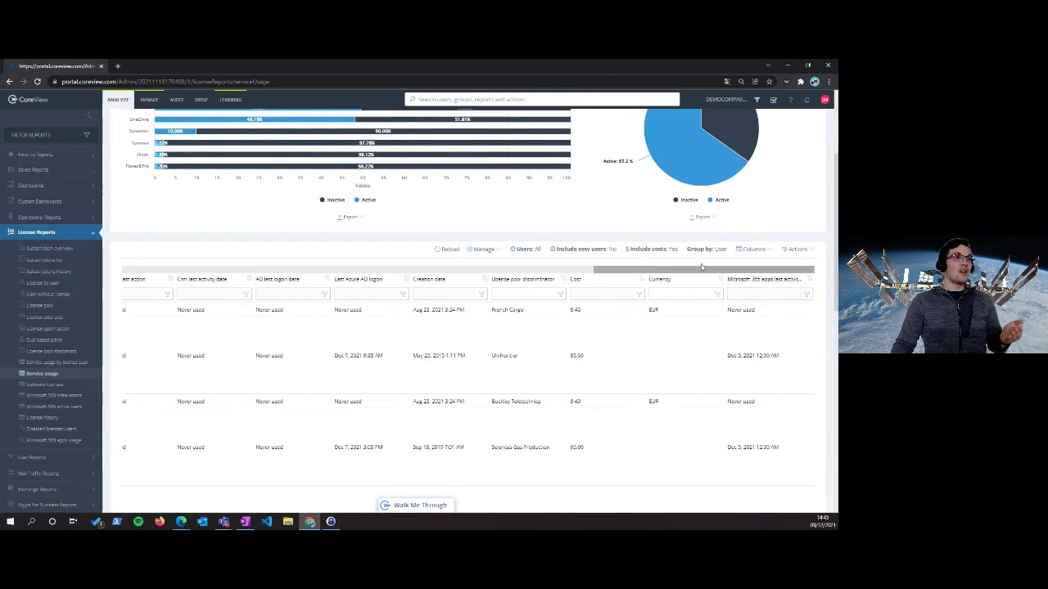
click(808, 296)
click(777, 317)
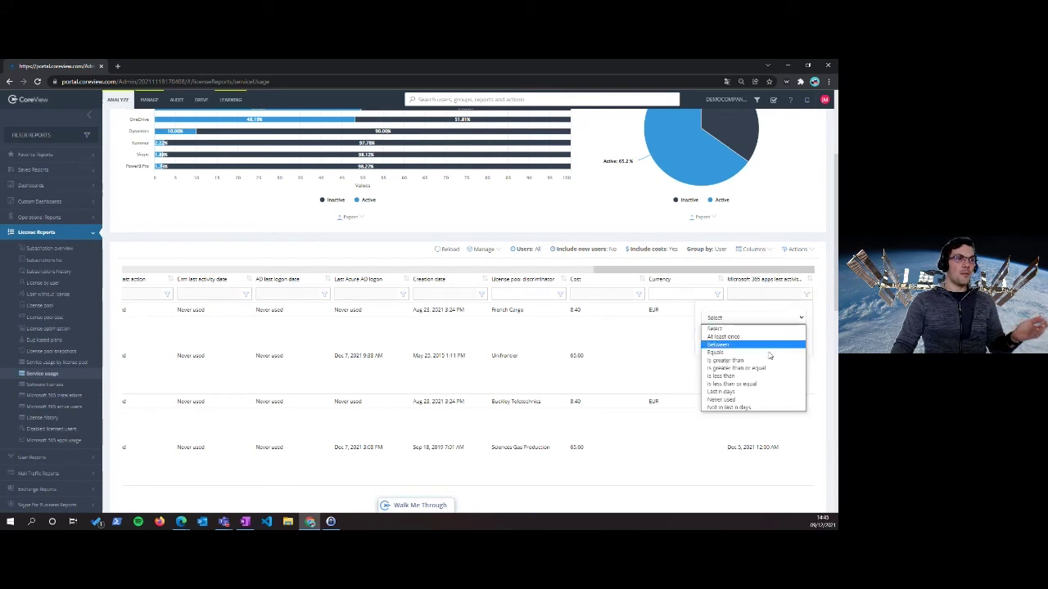
click(735, 400)
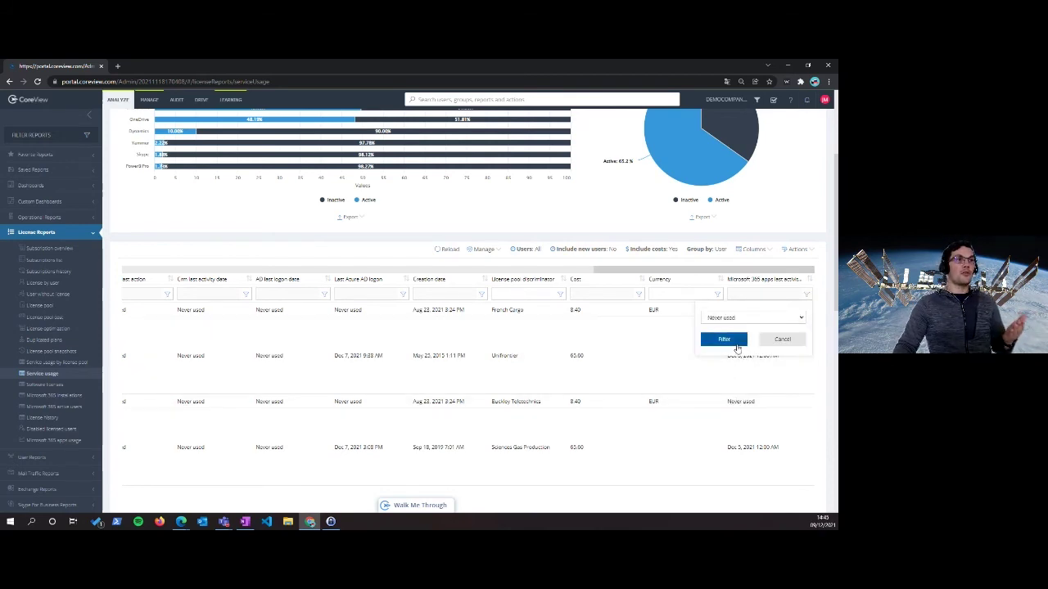
click(732, 342)
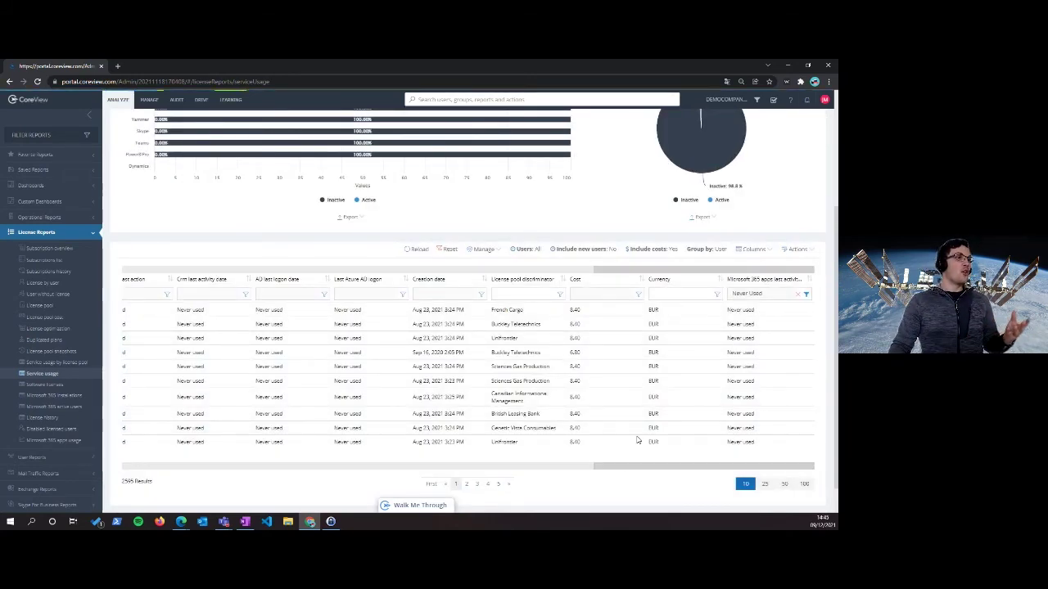
drag(638, 467, 152, 468)
Filter the Company column to 'French', narrowing the list to 236 users, and check the Actions menu
click(502, 293)
text(F)
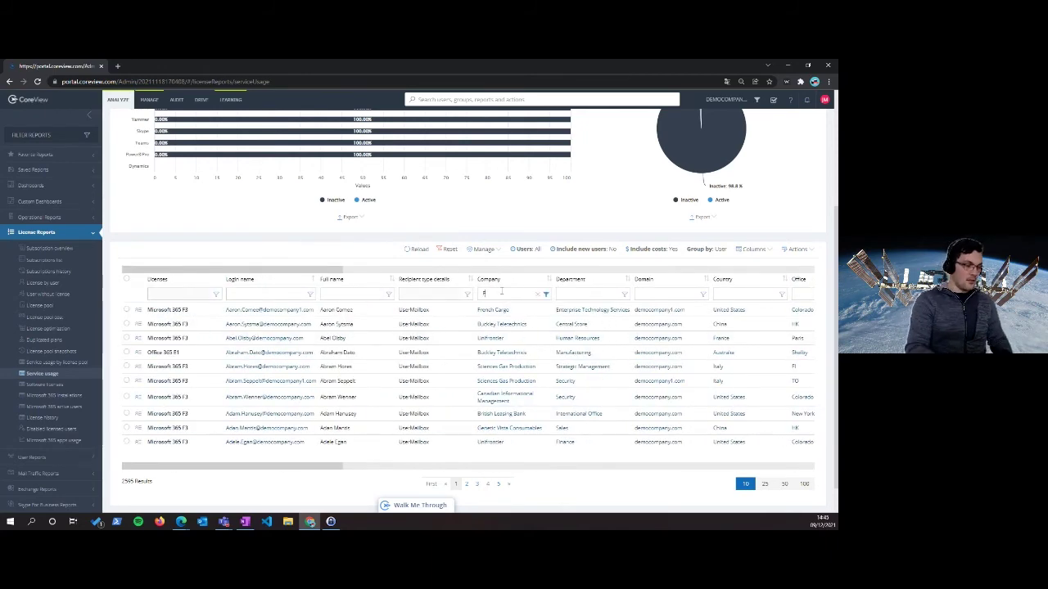
text(rench)
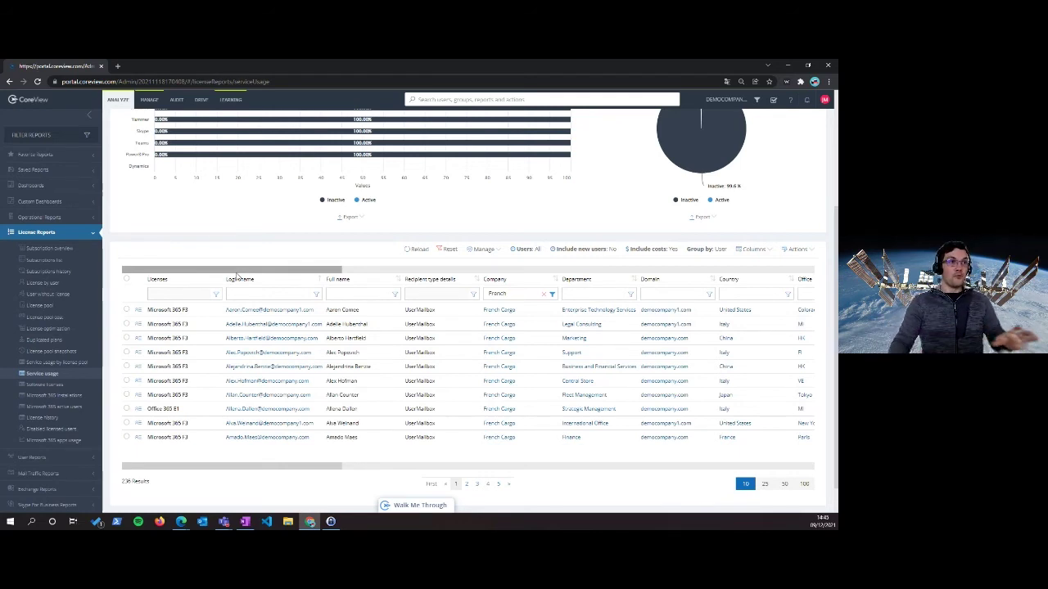
click(792, 249)
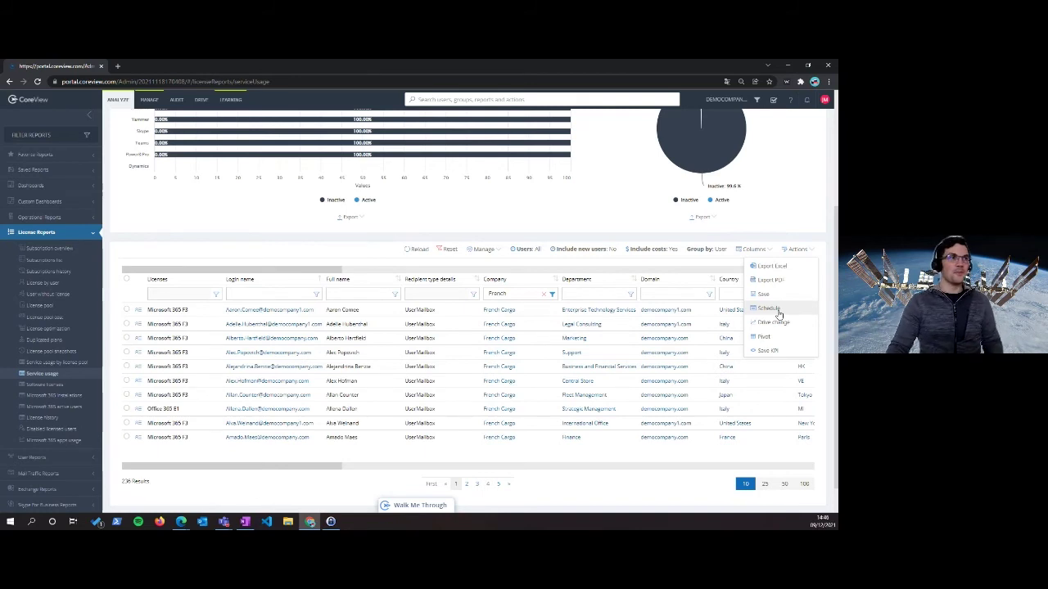
click(647, 224)
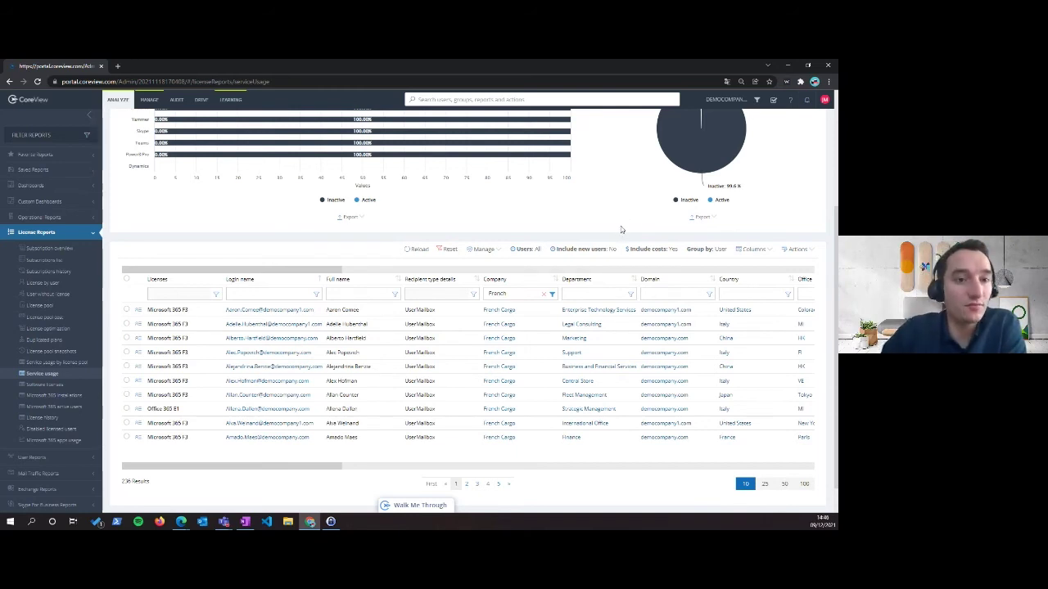
In License optimization, filter to oversized Power BI Pro, the second service plan and company 'French'
click(51, 329)
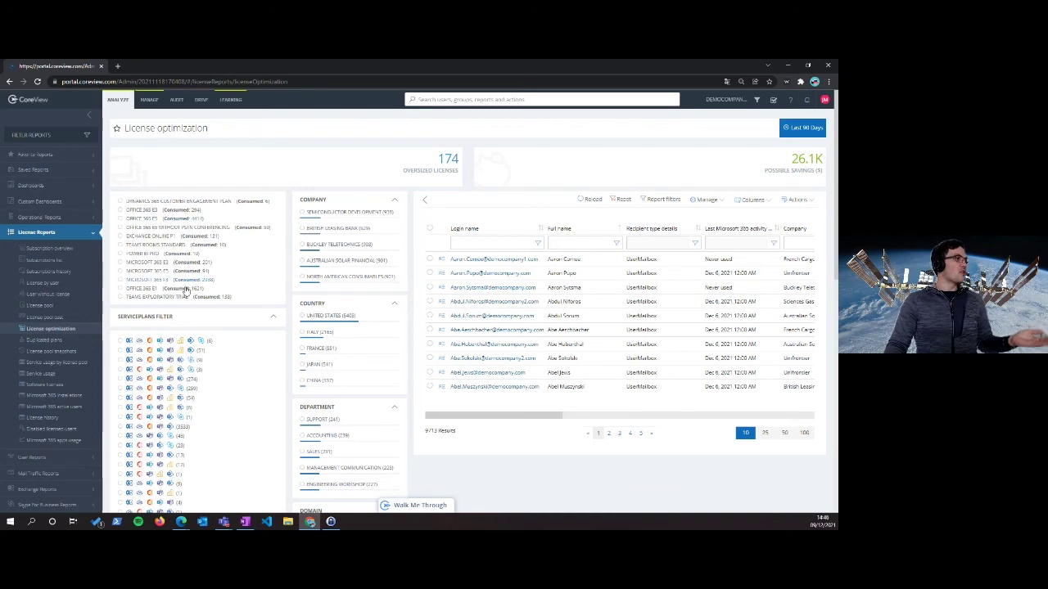
click(121, 254)
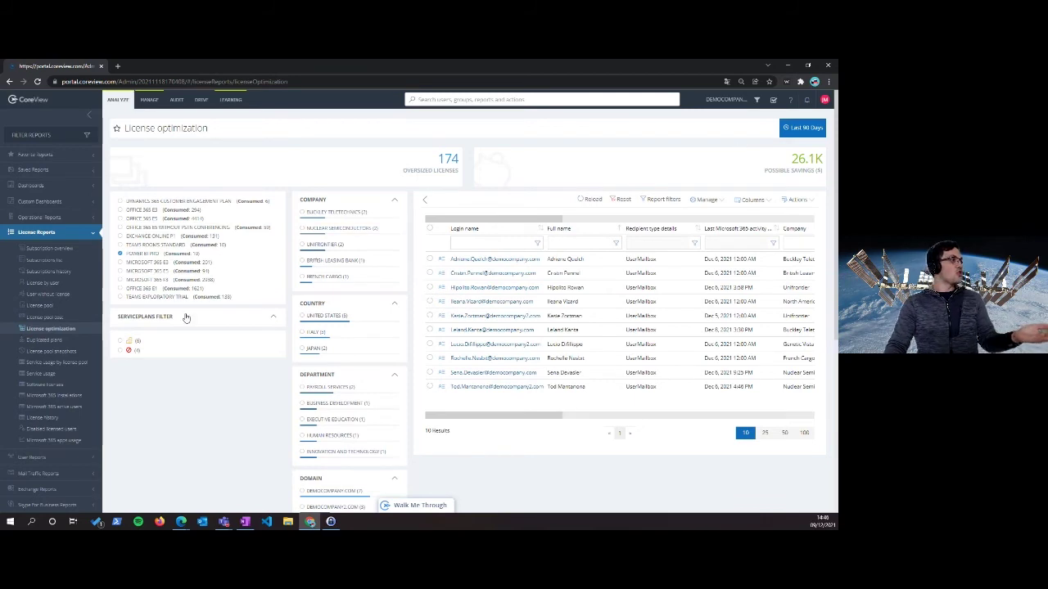
click(120, 350)
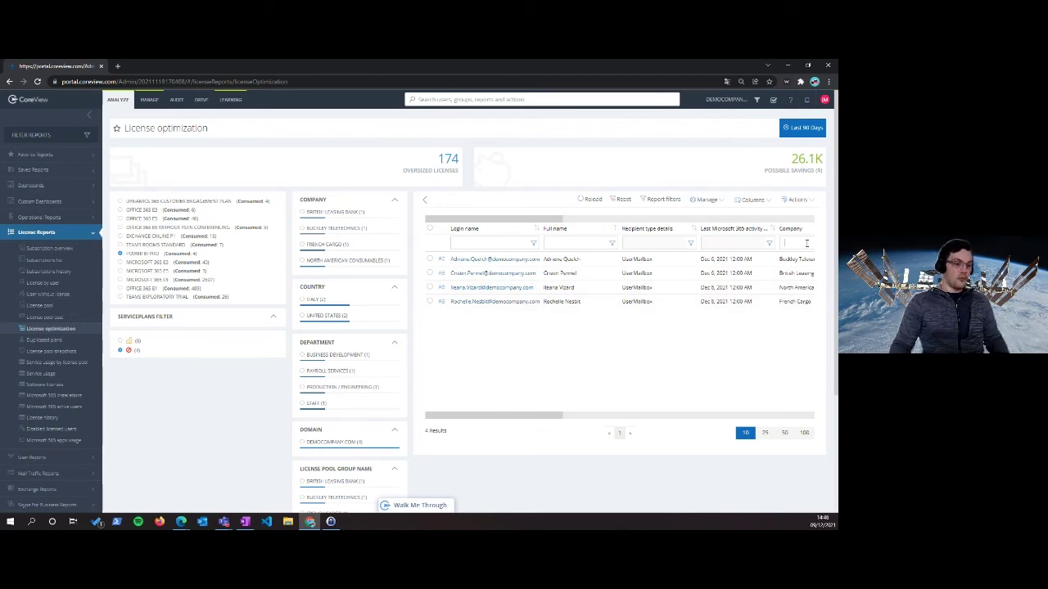
text(French)
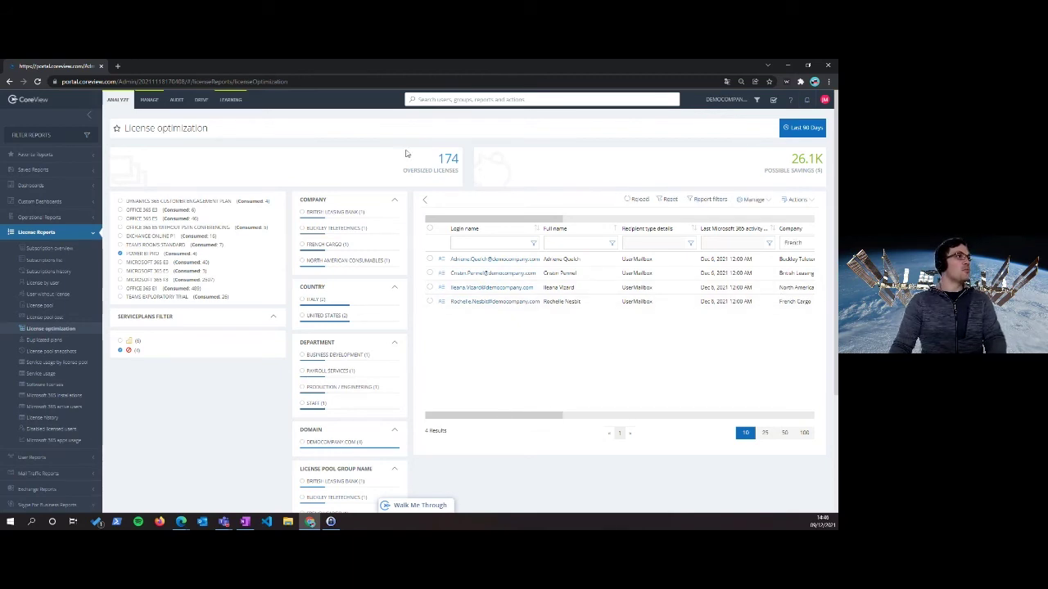
key(Return)
click(425, 201)
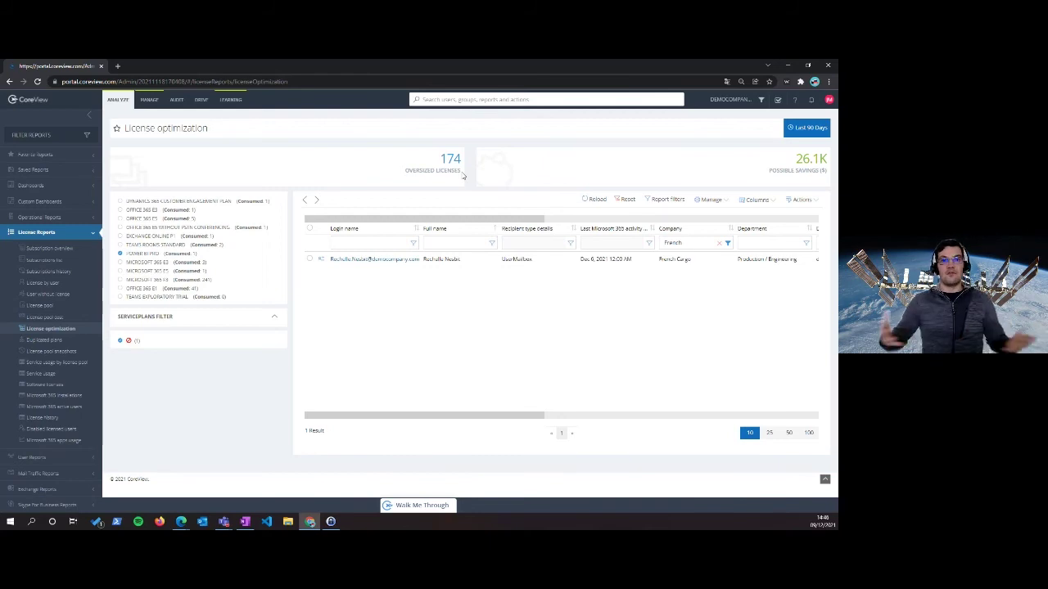
Select the French Cargo user, review Manage licenses, close it, and switch to the presentation
click(717, 200)
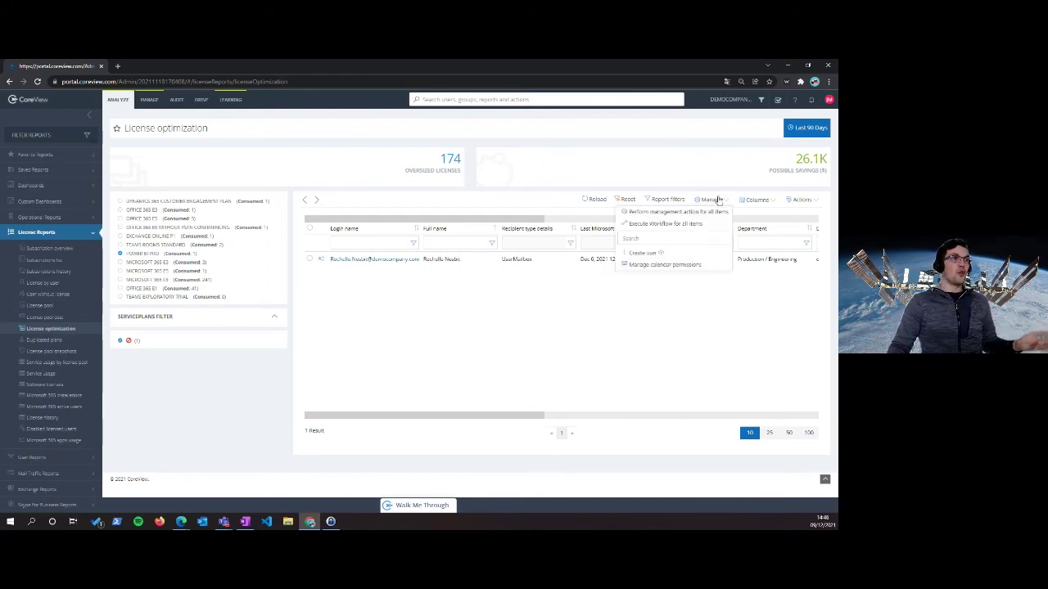
click(693, 225)
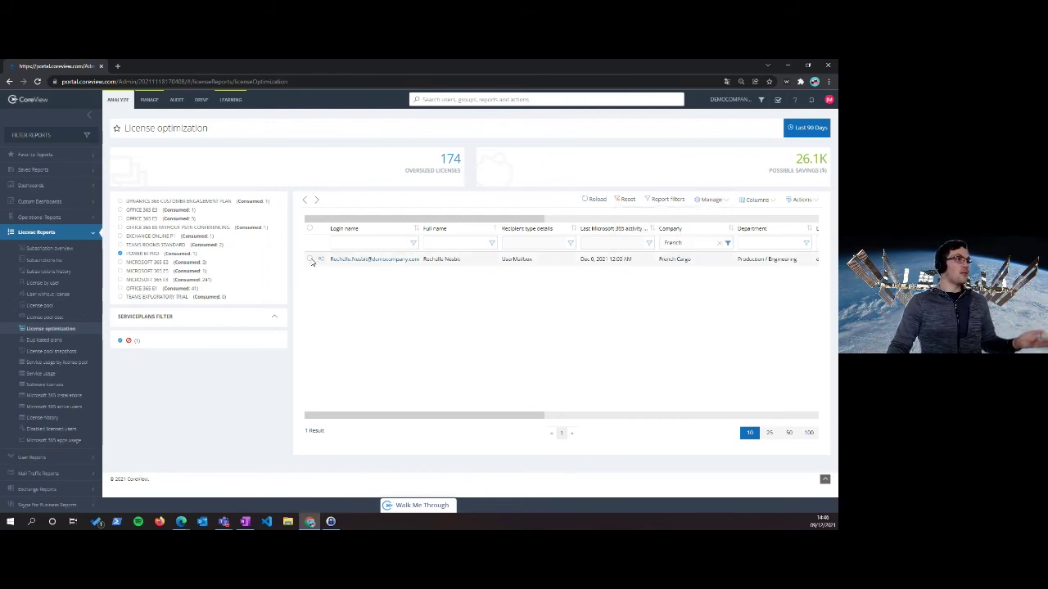
click(709, 202)
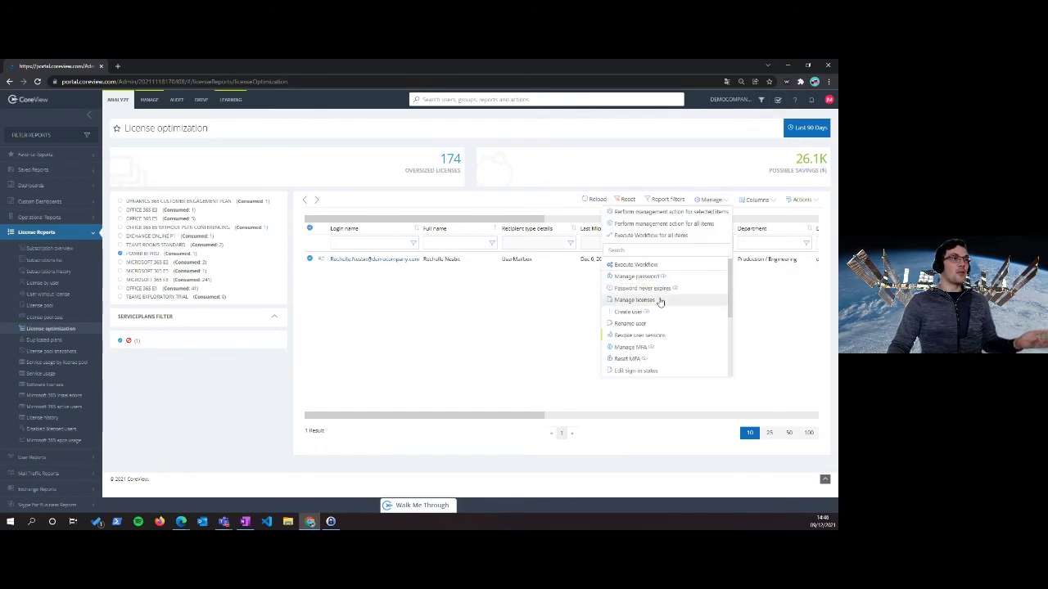
click(660, 300)
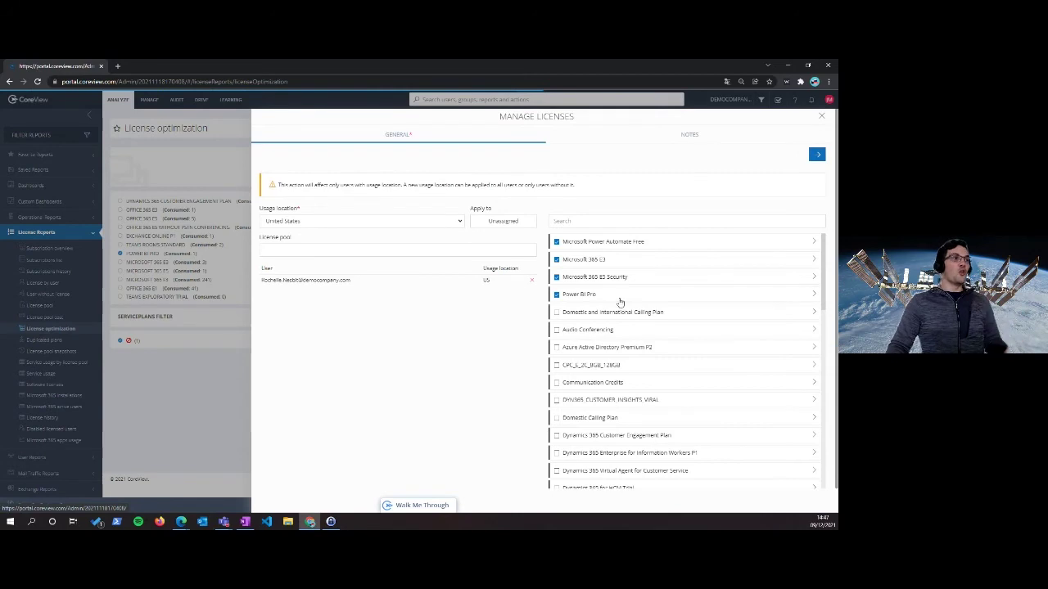
click(821, 116)
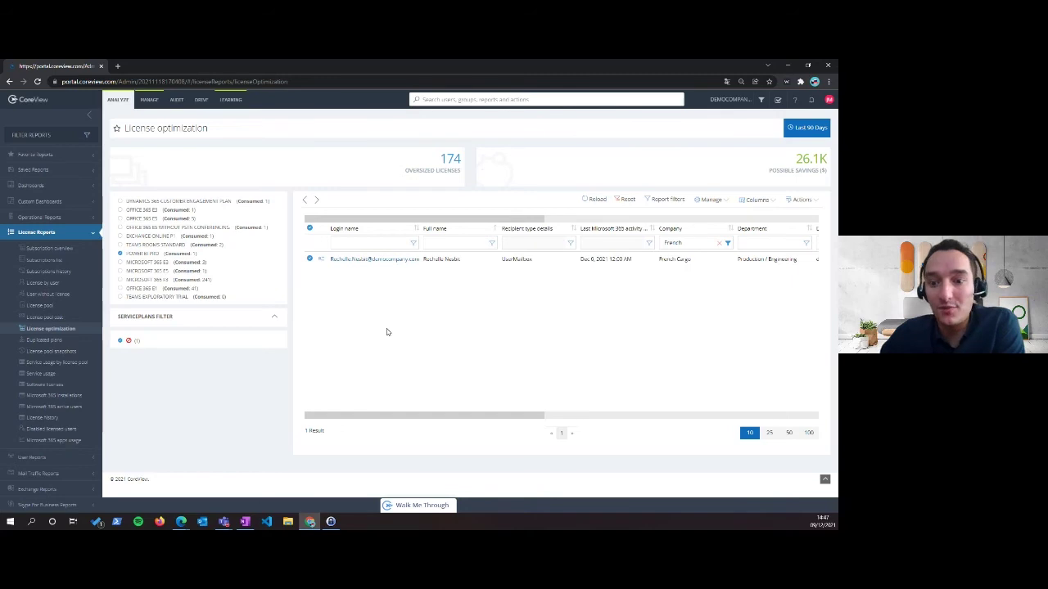
key(alt+Tab)
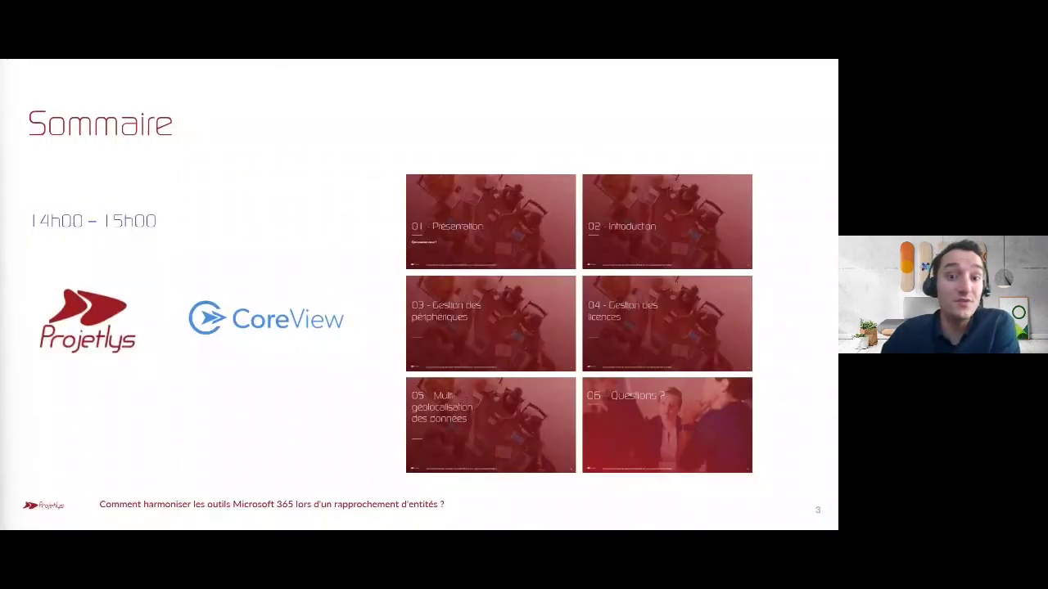
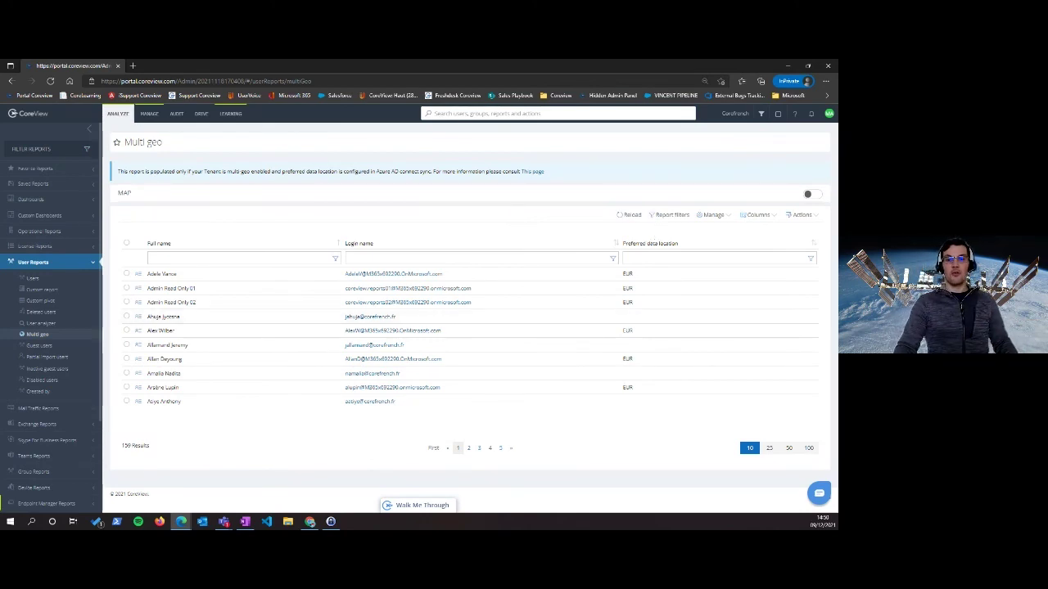
Turn on the MAP view of the Multi geo report and look over the European user cluster
key(alt+Tab)
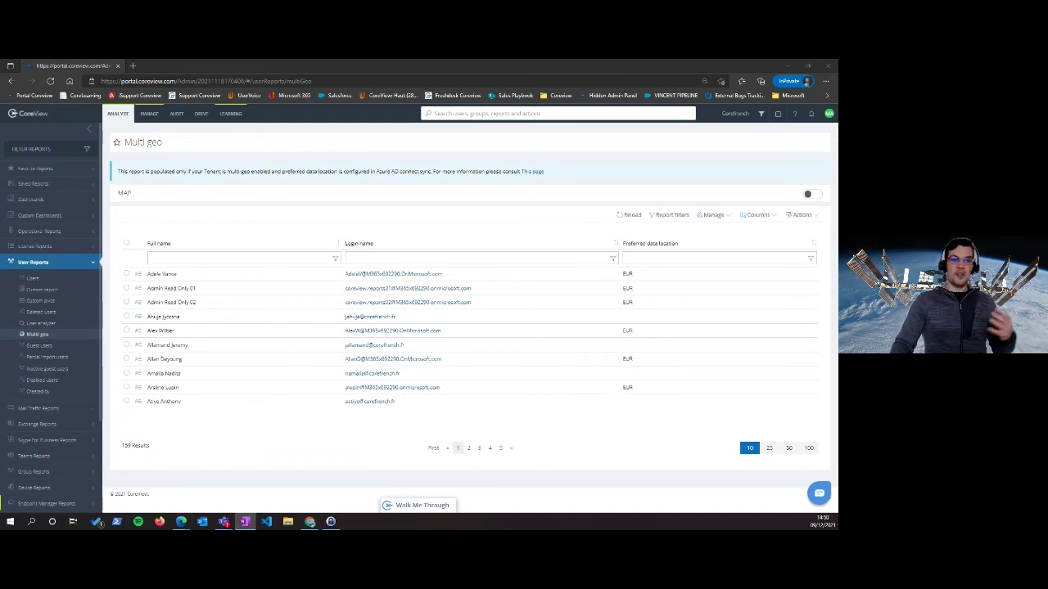
click(807, 194)
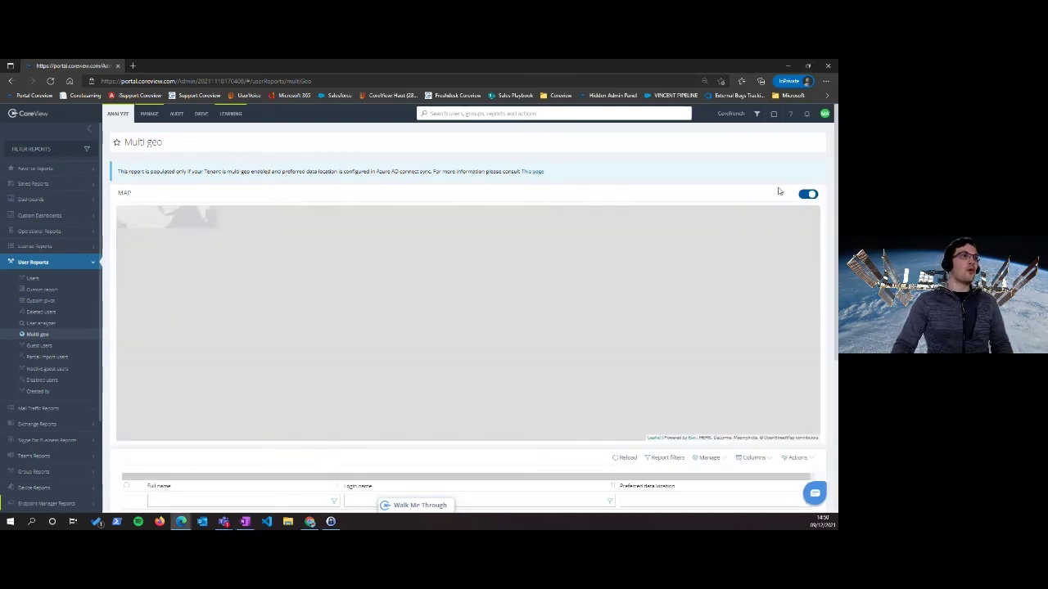
scroll(614, 180, down, 1)
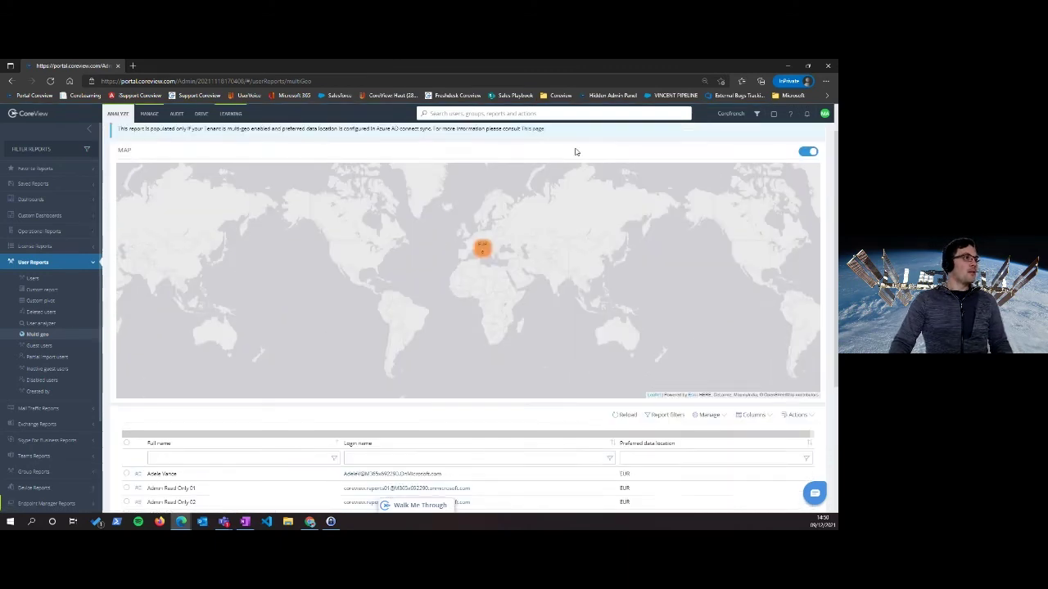
scroll(575, 152, up, 1)
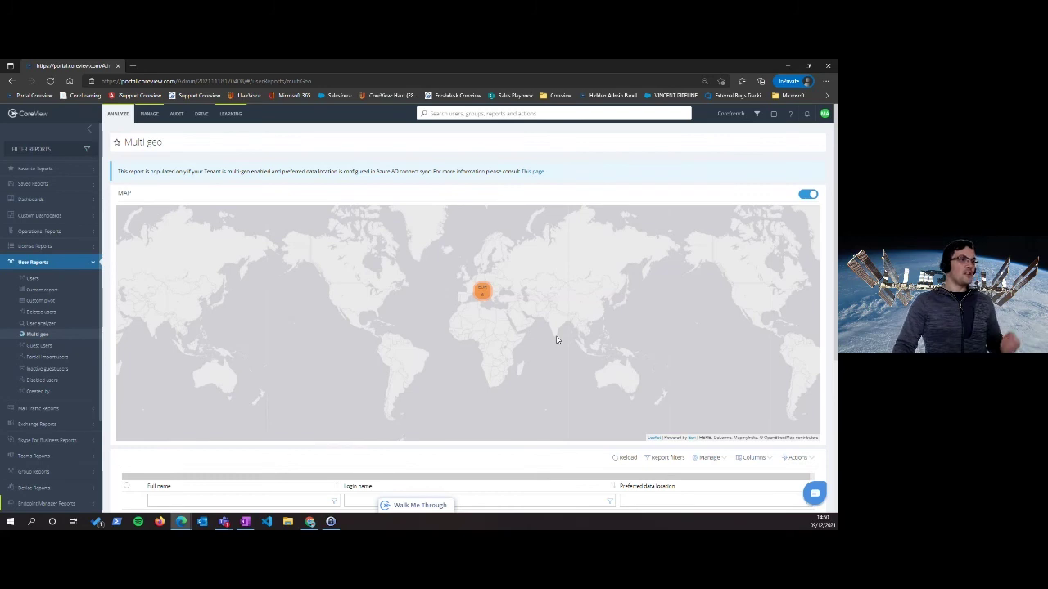
scroll(556, 340, down, 3)
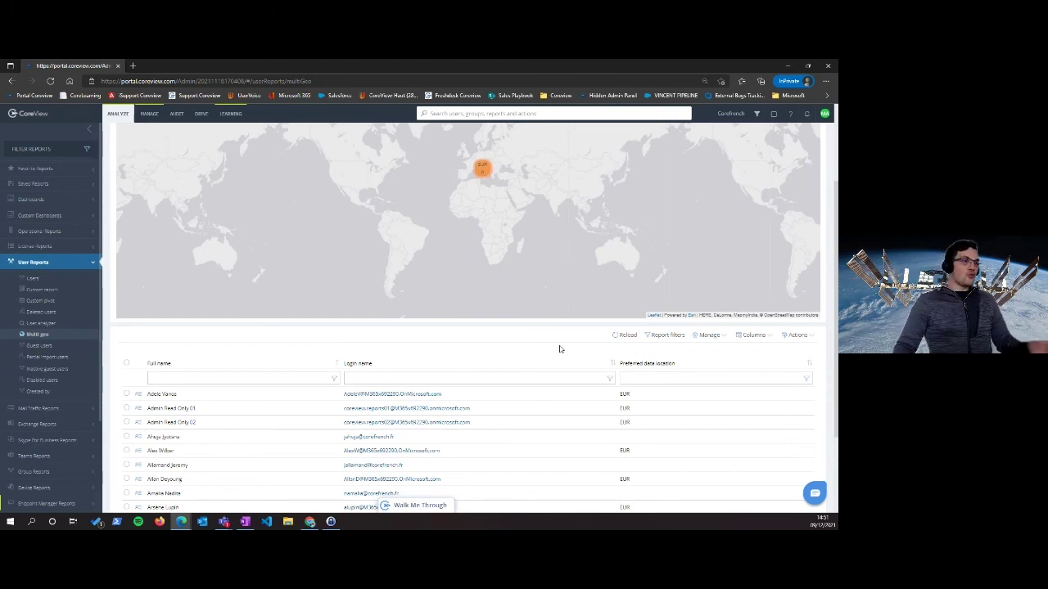
scroll(559, 350, down, 3)
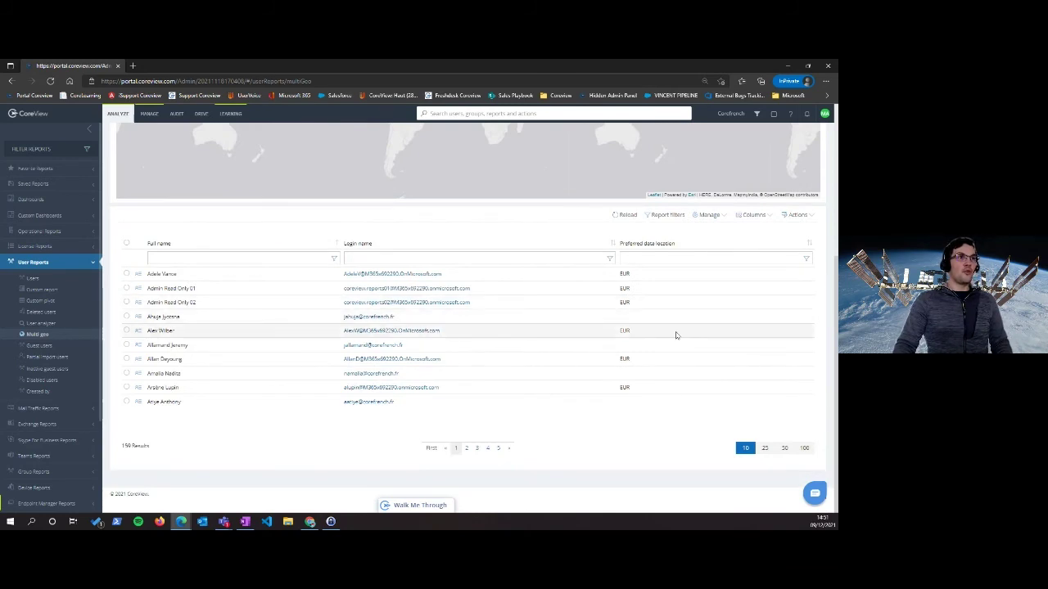
Add the Country column to the Multi geo user table by searching 'countr'
click(761, 218)
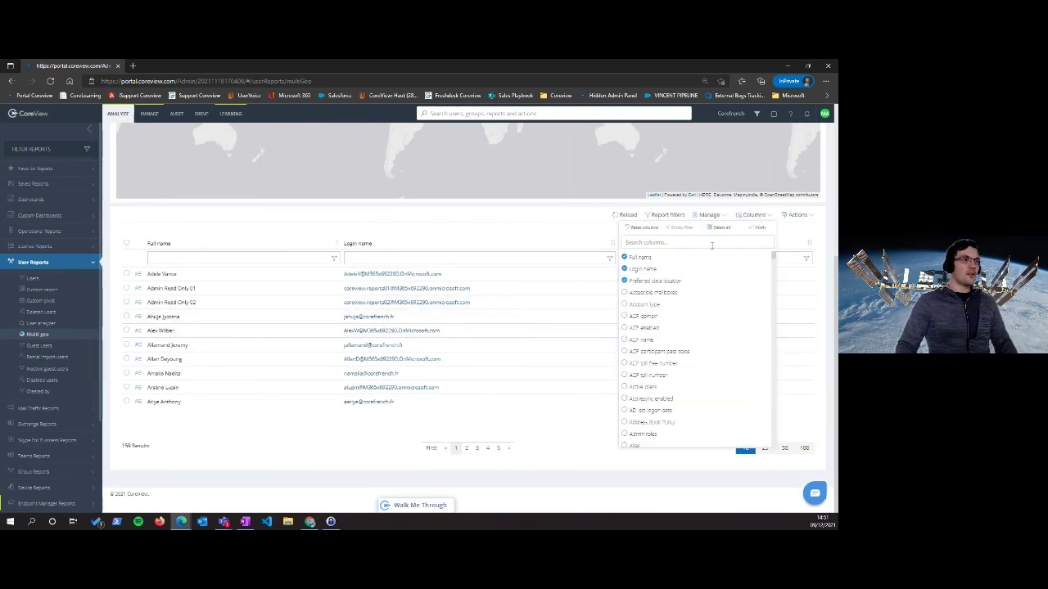
click(711, 246)
text(countr)
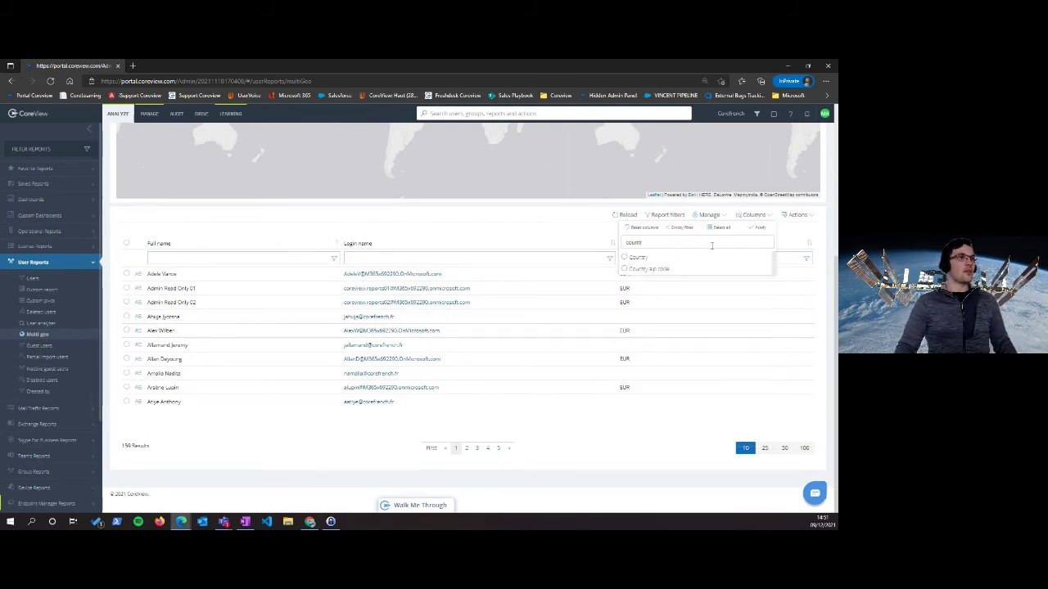
click(639, 258)
click(758, 227)
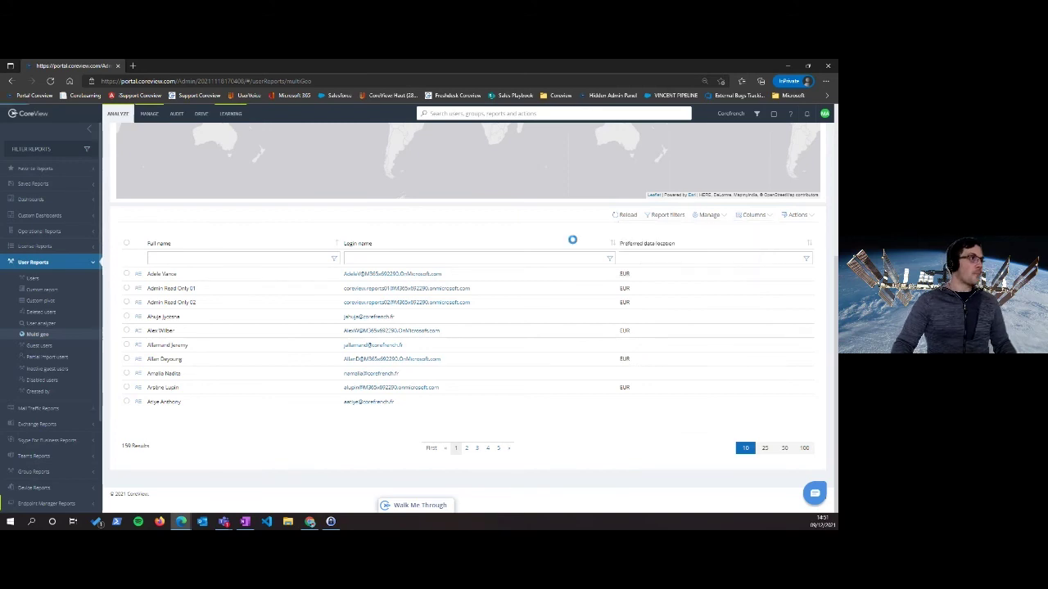
scroll(522, 313, up, 1)
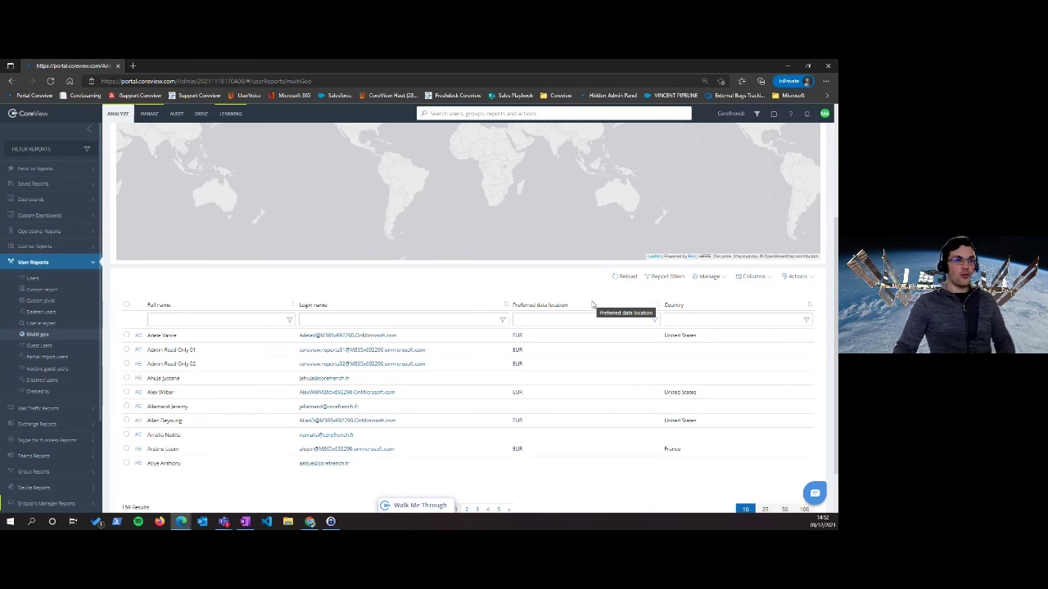
Edit the Change user's location (multi-geo) workflow and view its UserPrincipalName and NewPDL execution inputs
click(152, 114)
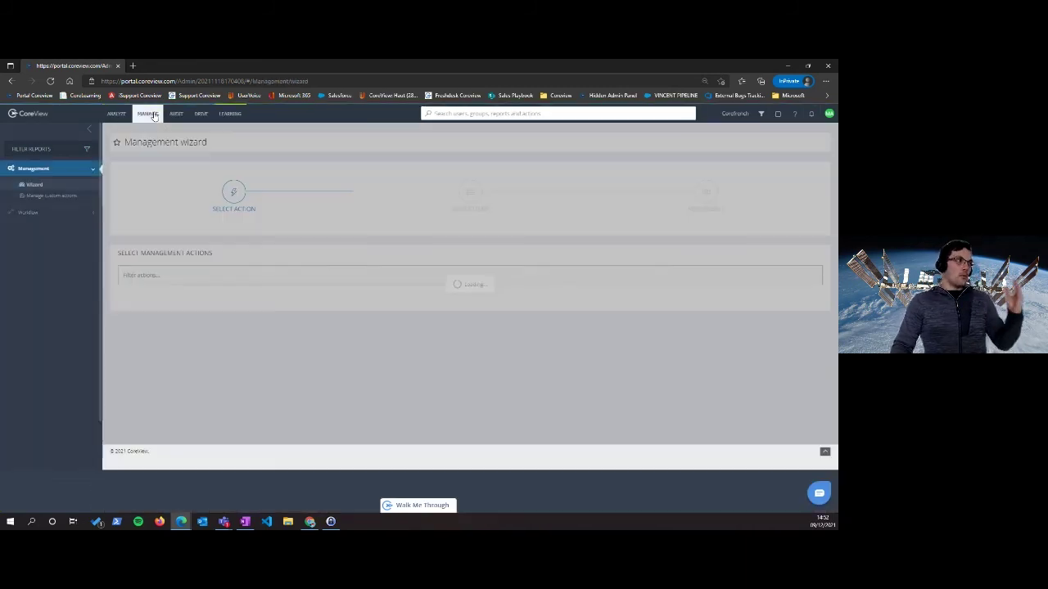
click(59, 214)
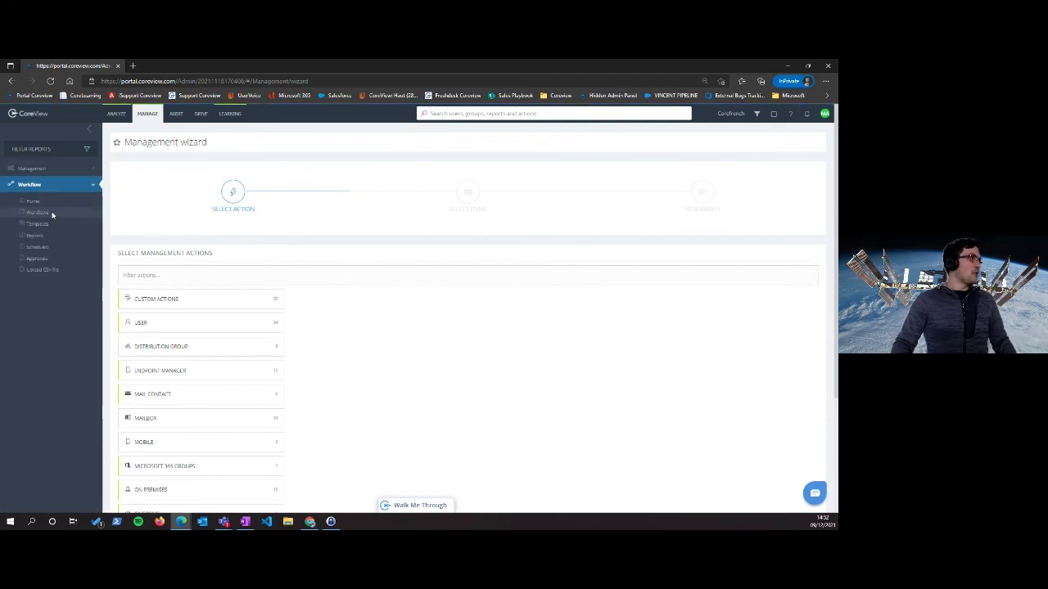
click(53, 213)
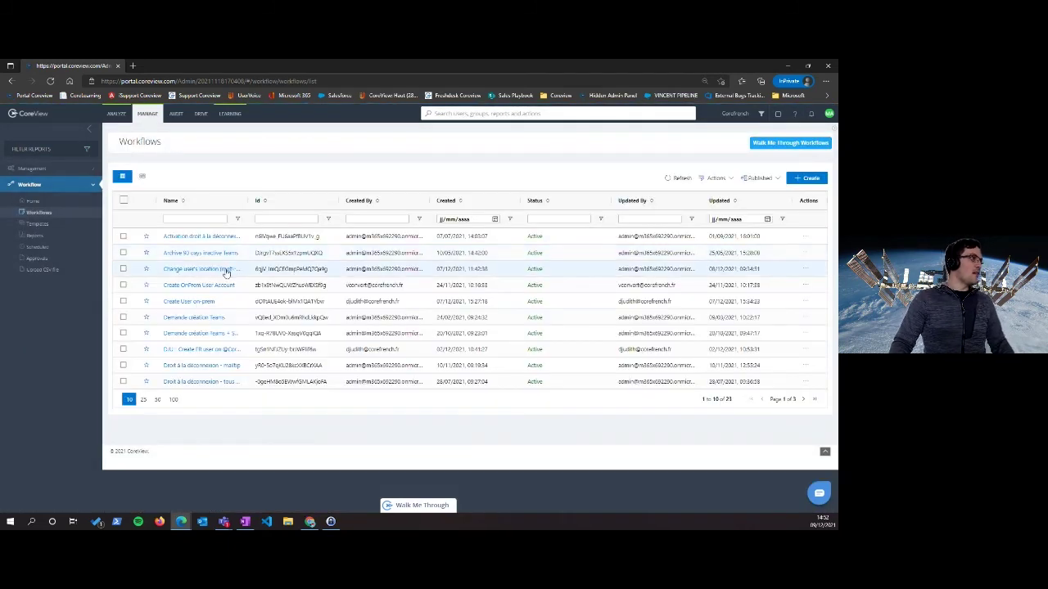
click(226, 270)
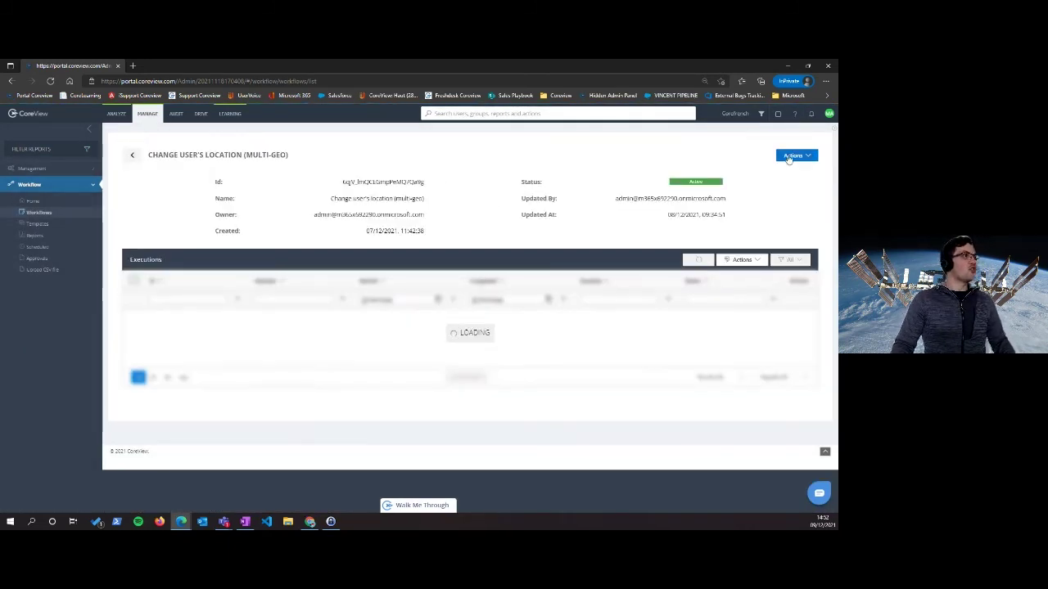
click(790, 155)
click(765, 180)
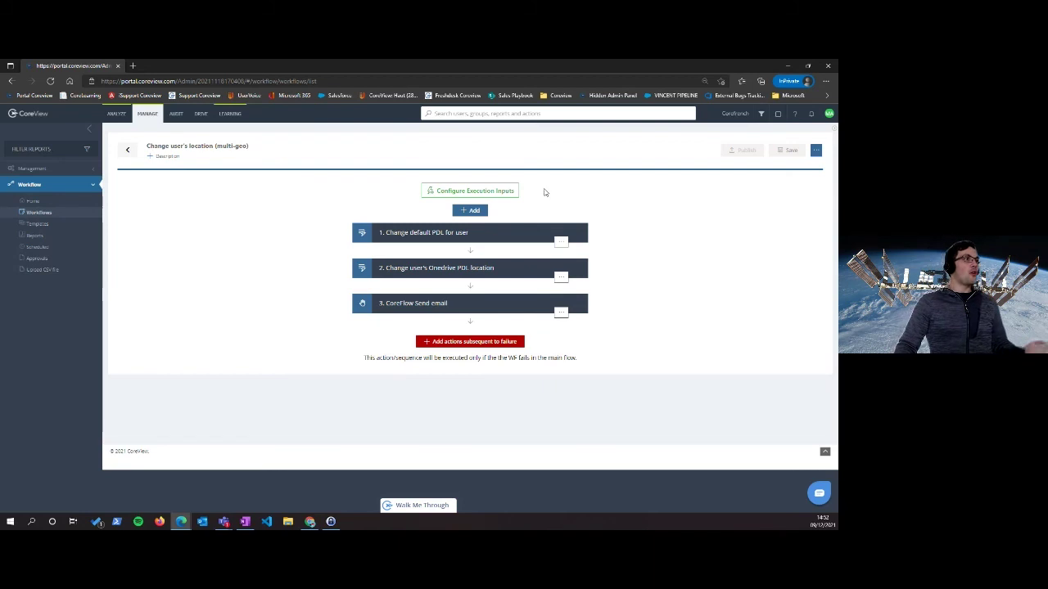
click(508, 192)
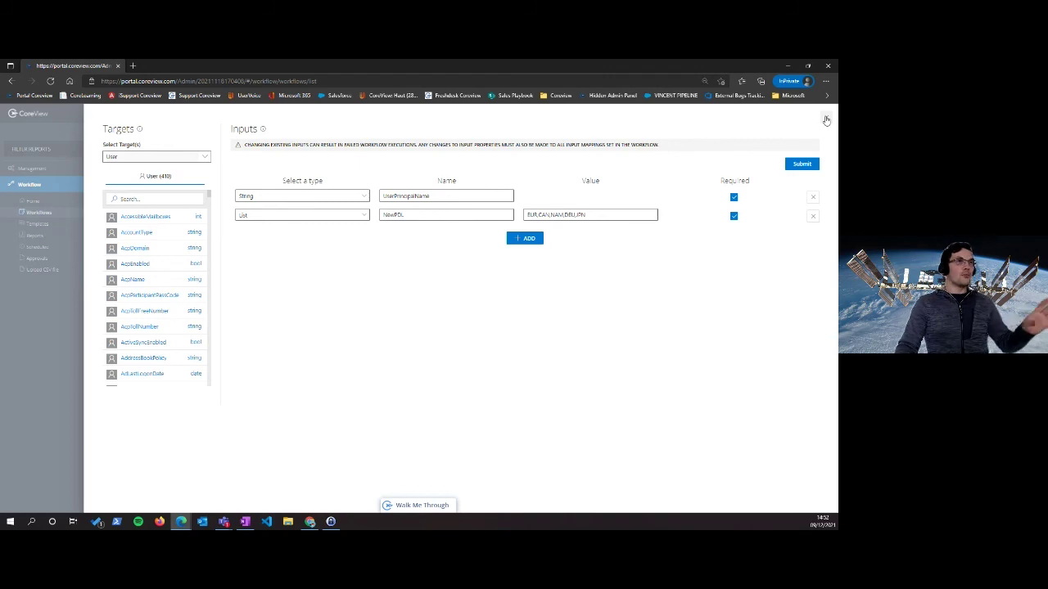
Close the execution inputs panel to return to the three workflow steps
click(826, 120)
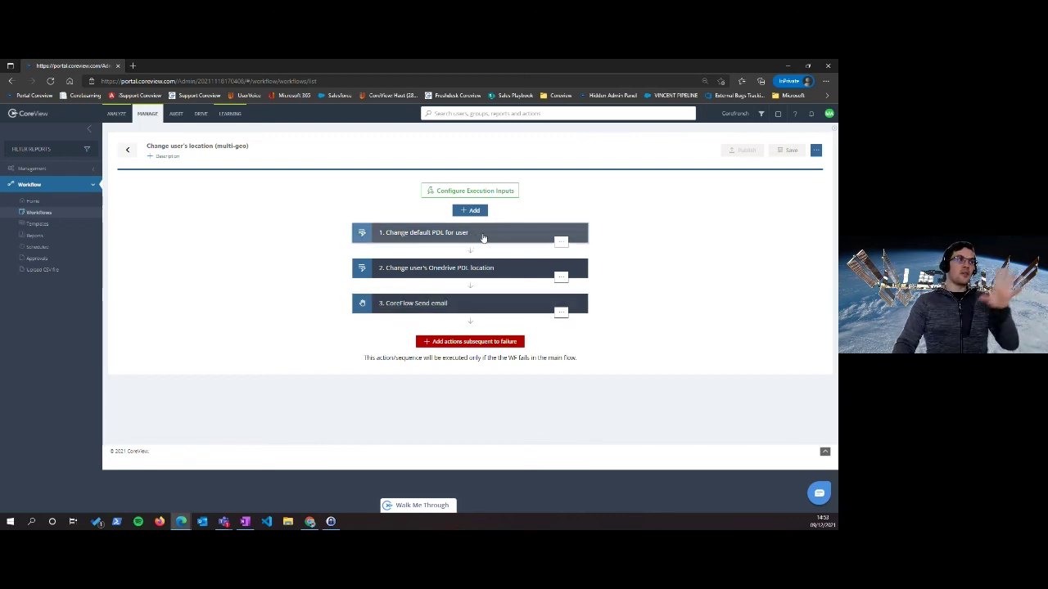
click(515, 307)
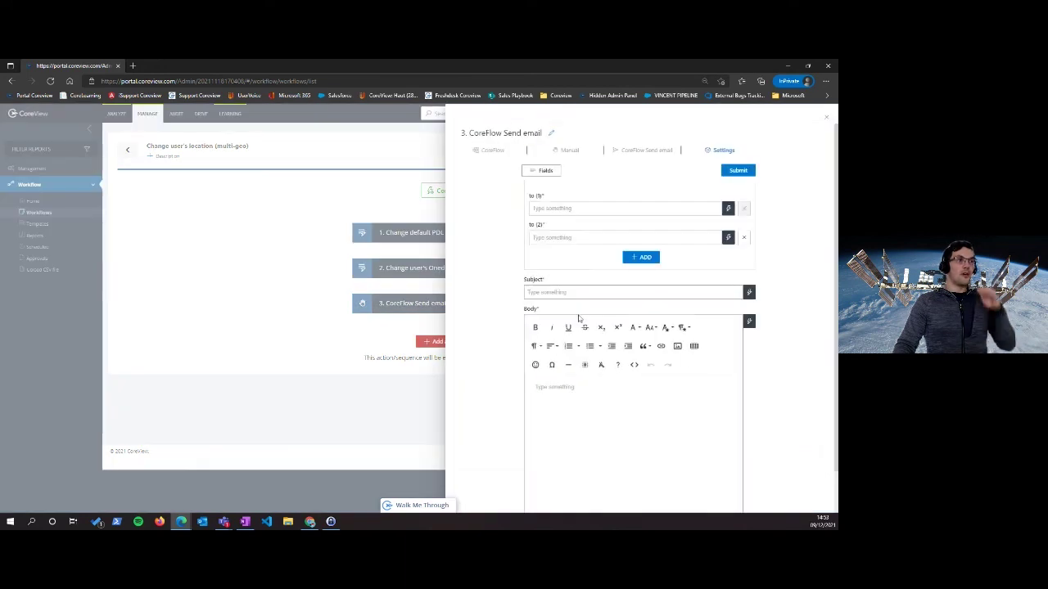
click(826, 117)
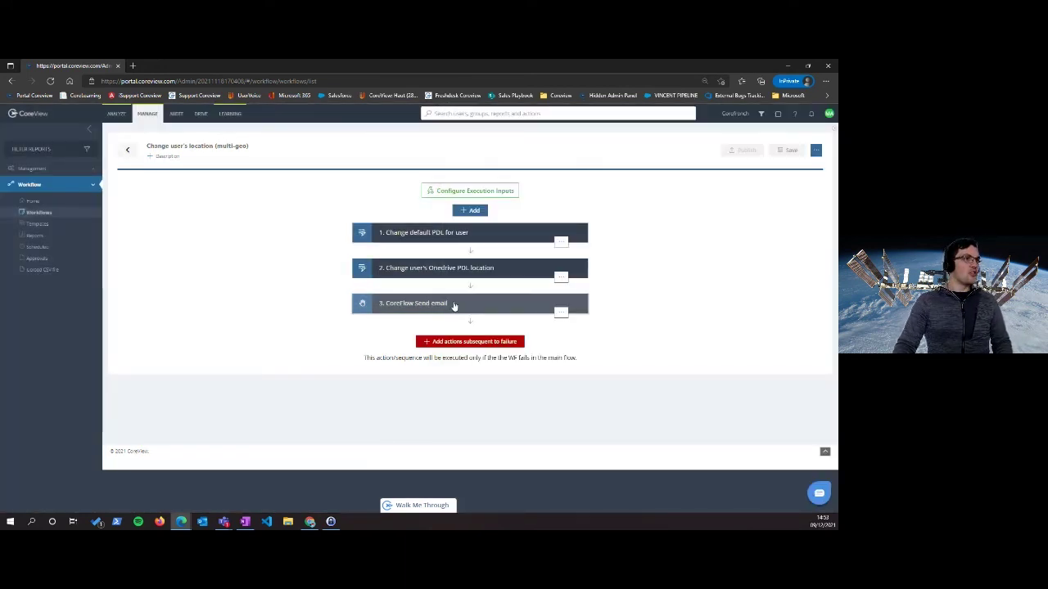
click(454, 306)
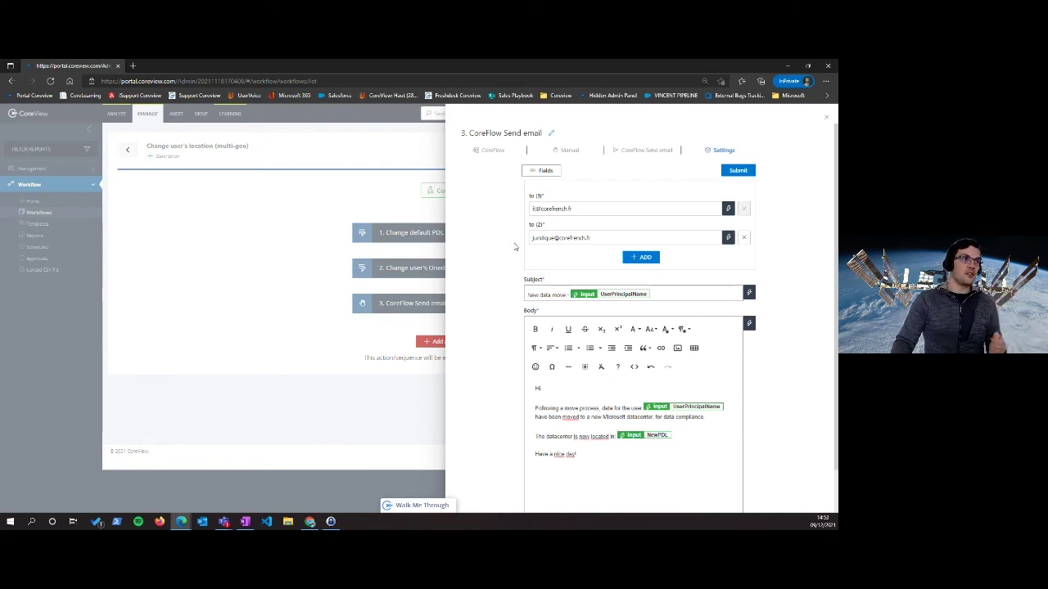
scroll(515, 247, down, 1)
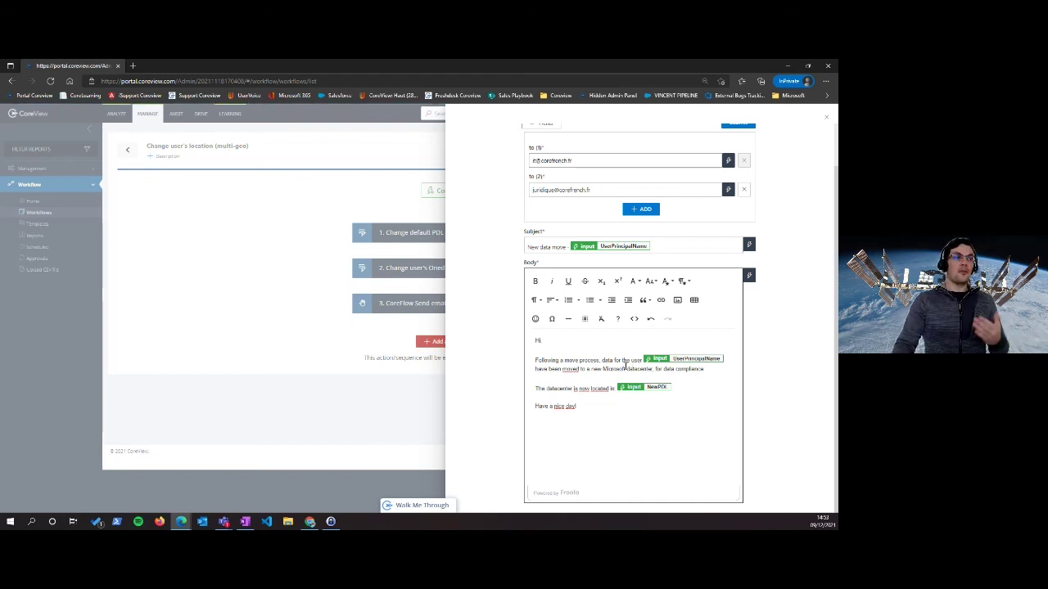
scroll(620, 350, up, 1)
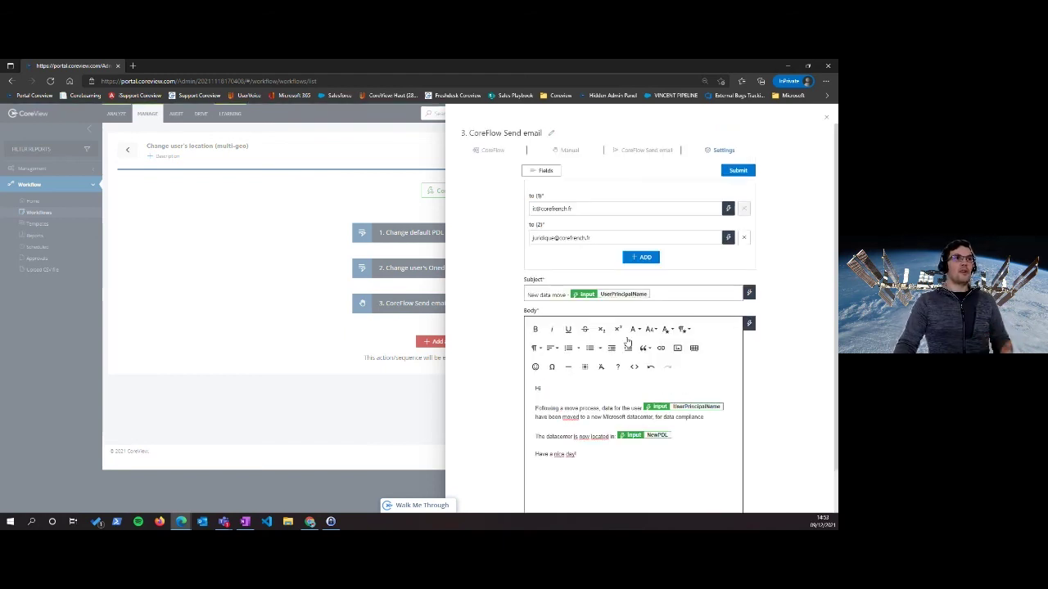
click(824, 117)
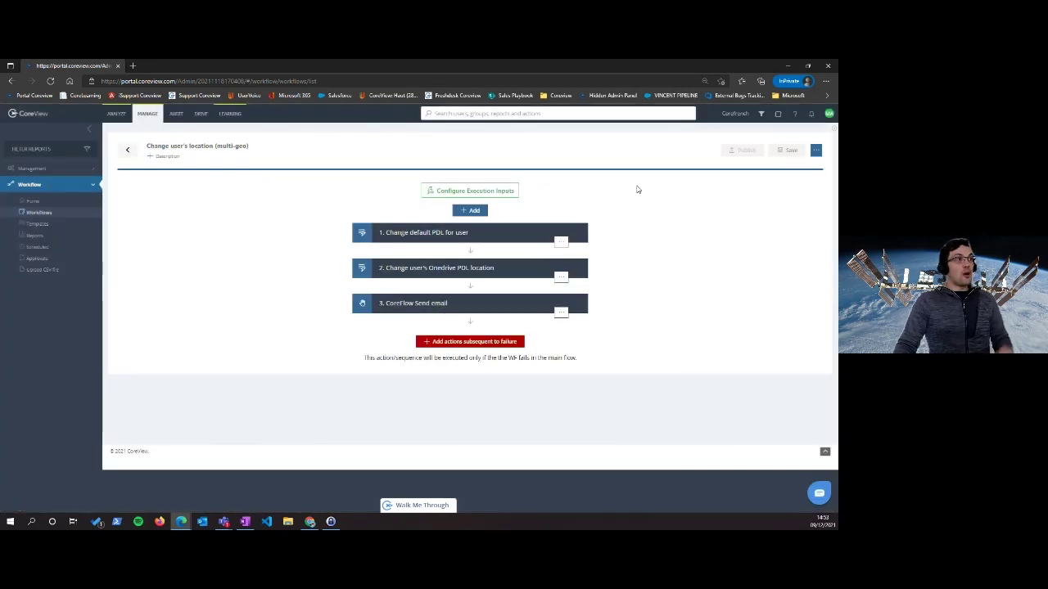
click(475, 212)
Add a CoreFlow Manual Owner/Operator approval action to the start of the workflow
click(478, 223)
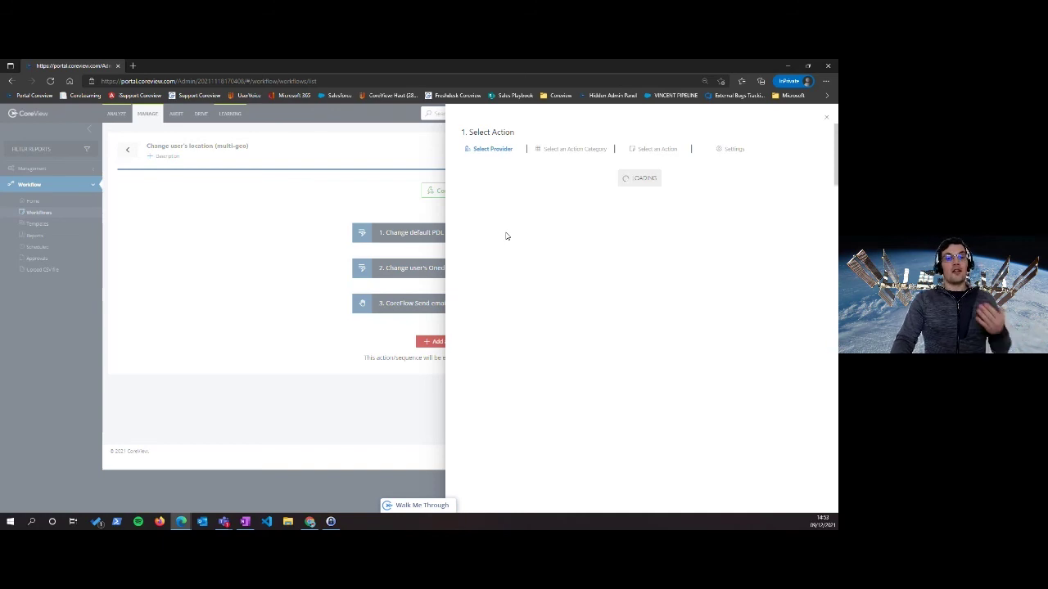
click(499, 205)
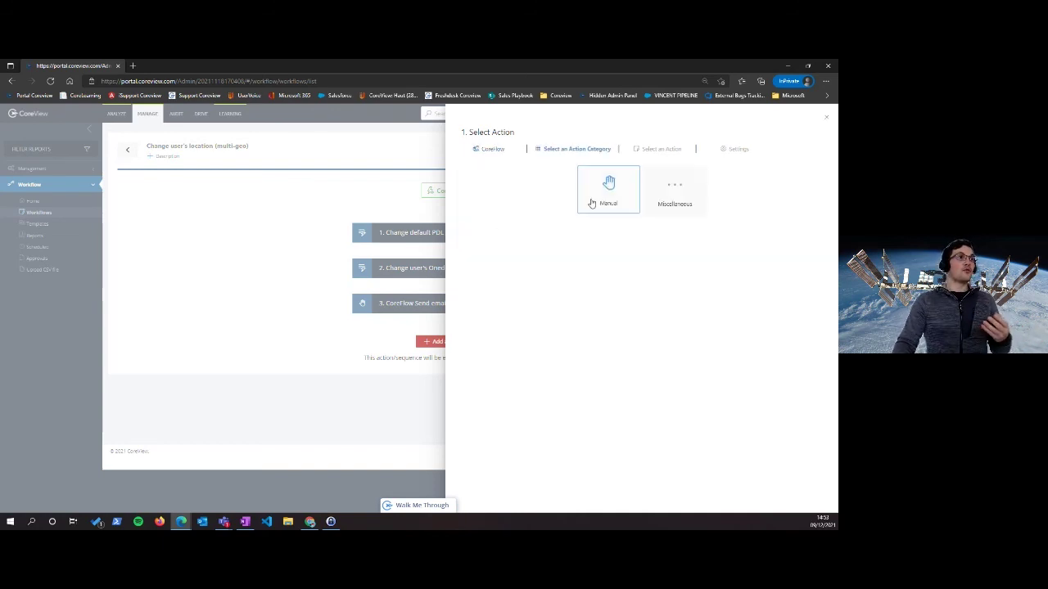
click(597, 199)
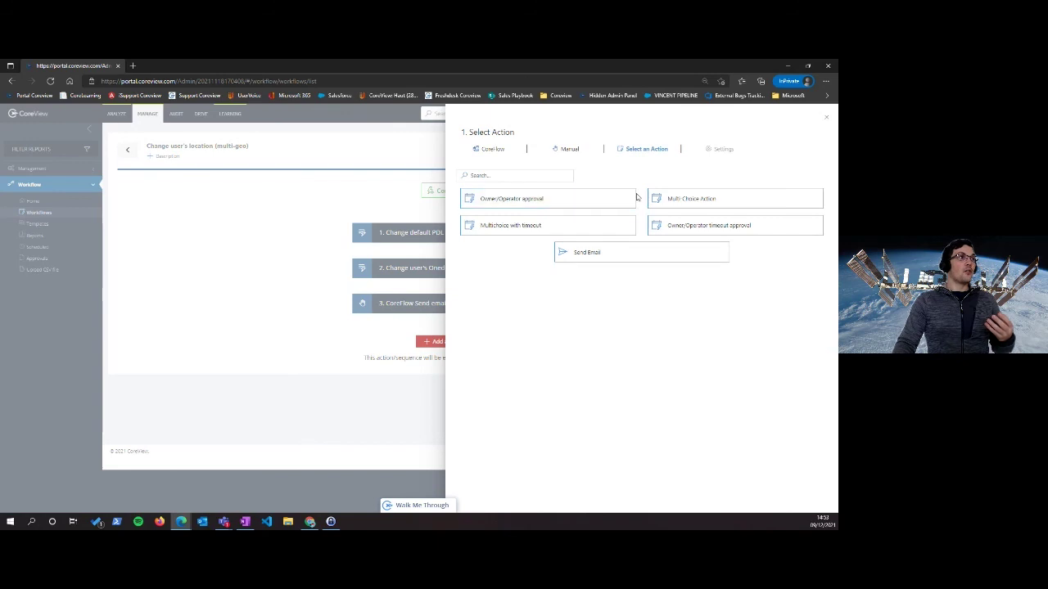
click(575, 201)
click(557, 227)
Enter the subject 'deplacement données' and begin the French body about moving the user's data
text(deplacement données)
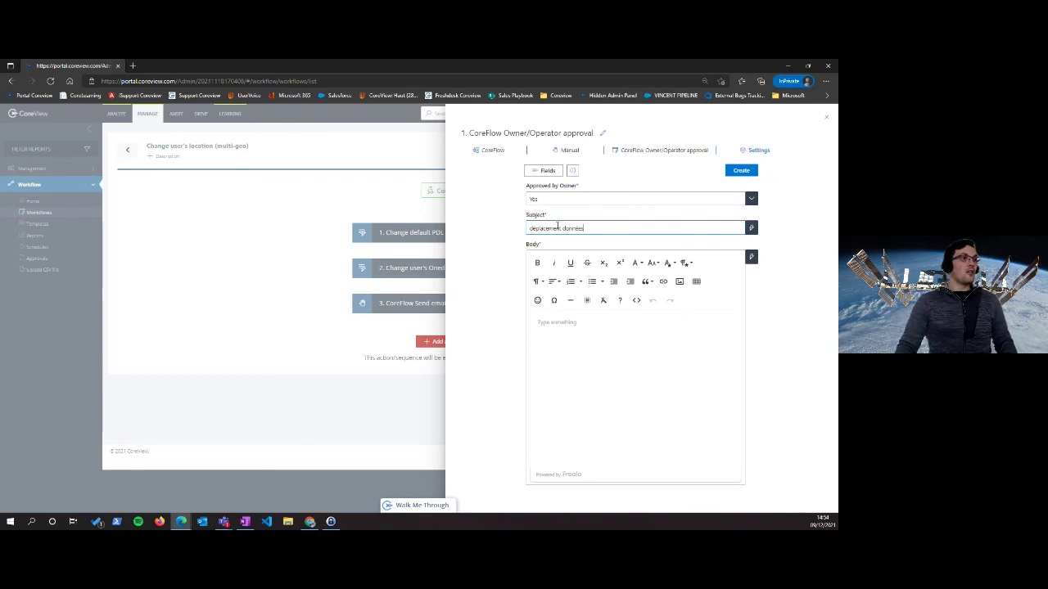
click(575, 336)
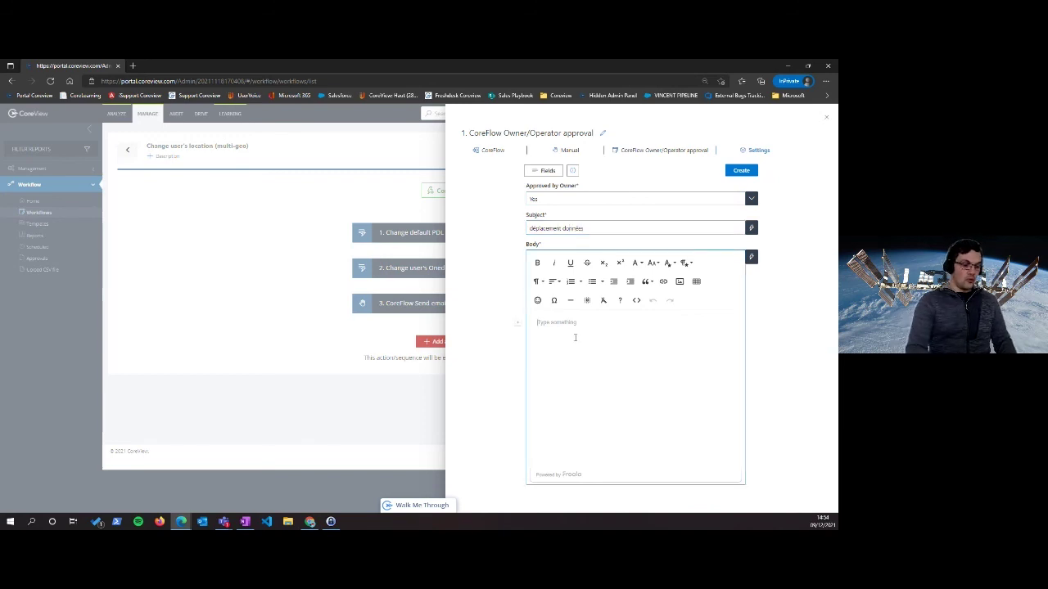
text(Nous)
text(aitons déplacer les don)
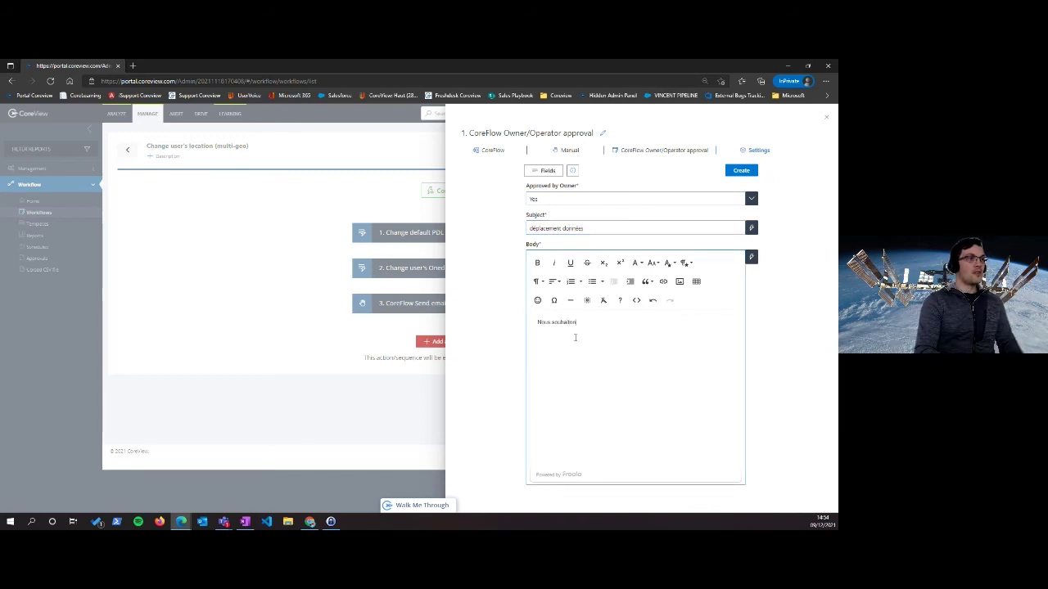
key(BackSpace)
key(BackSpace)
key(BackSpace)
key(BackSpace)
key(BackSpace)
key(BackSpace)
key(BackSpace)
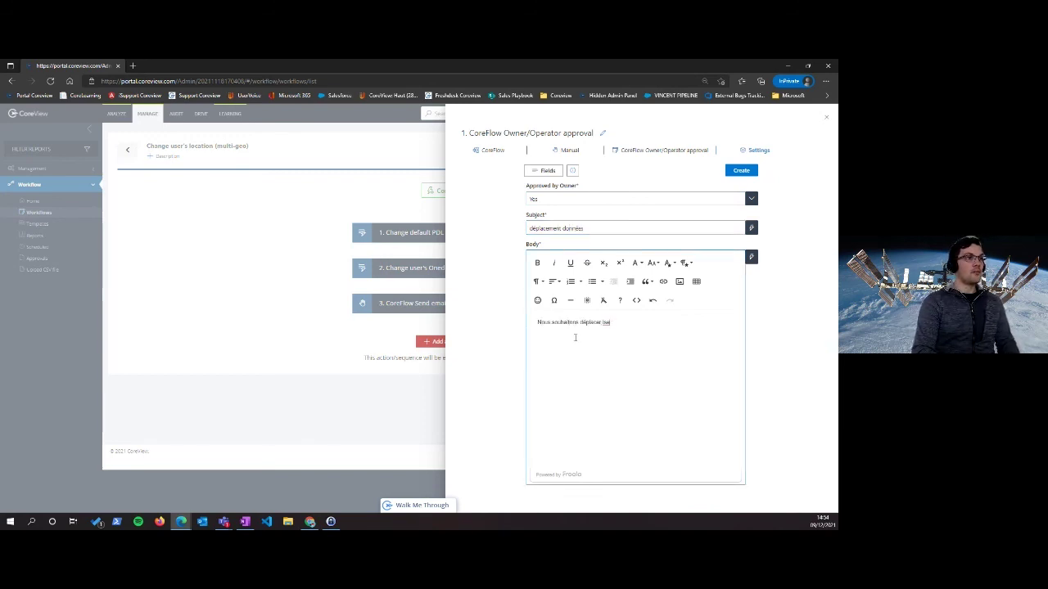
text(les données de)
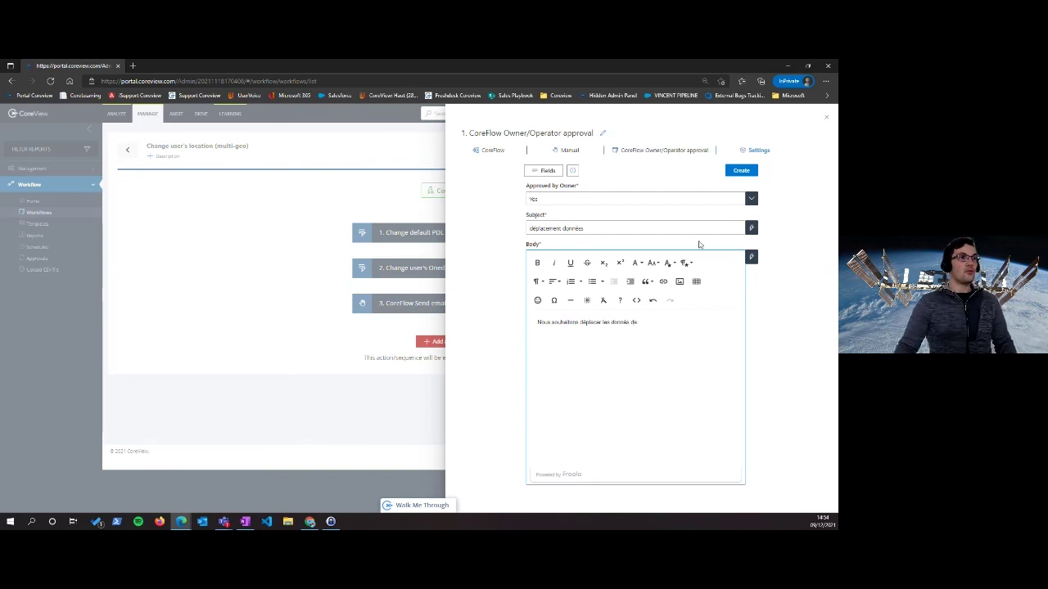
Insert the UserPrincipalName and NewPDL inputs into the body around 'datacenter Microsoft'
click(750, 257)
click(557, 202)
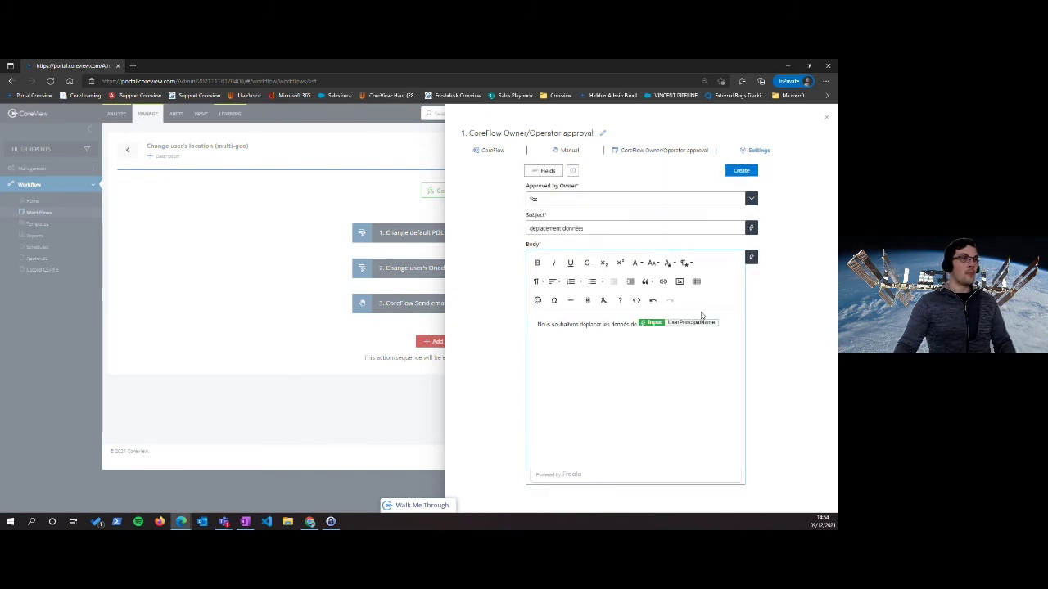
text(vo)
text(rs le datacenter Micros)
text(oft)
click(751, 256)
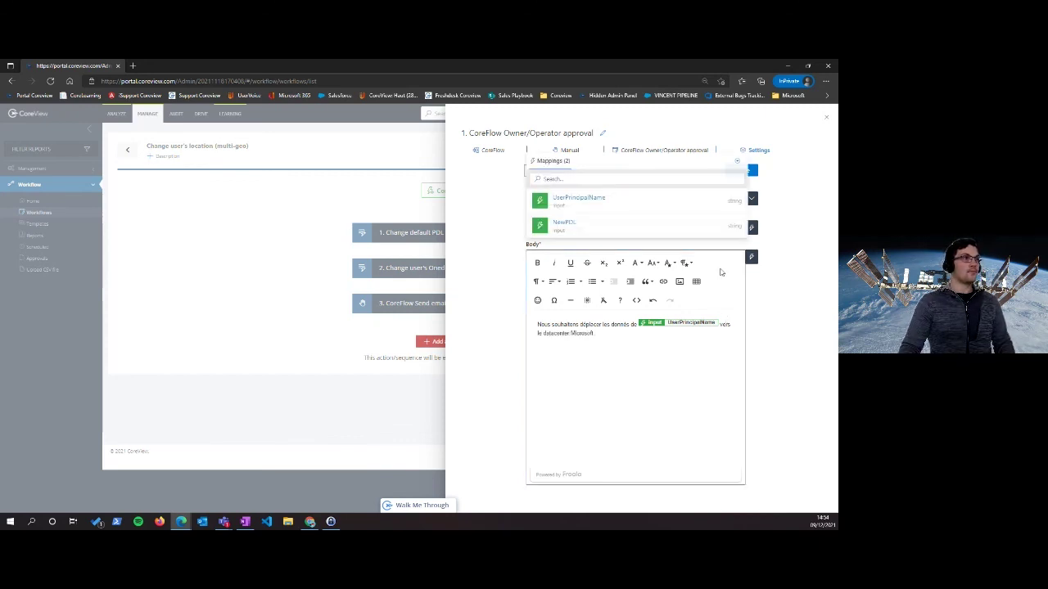
click(563, 225)
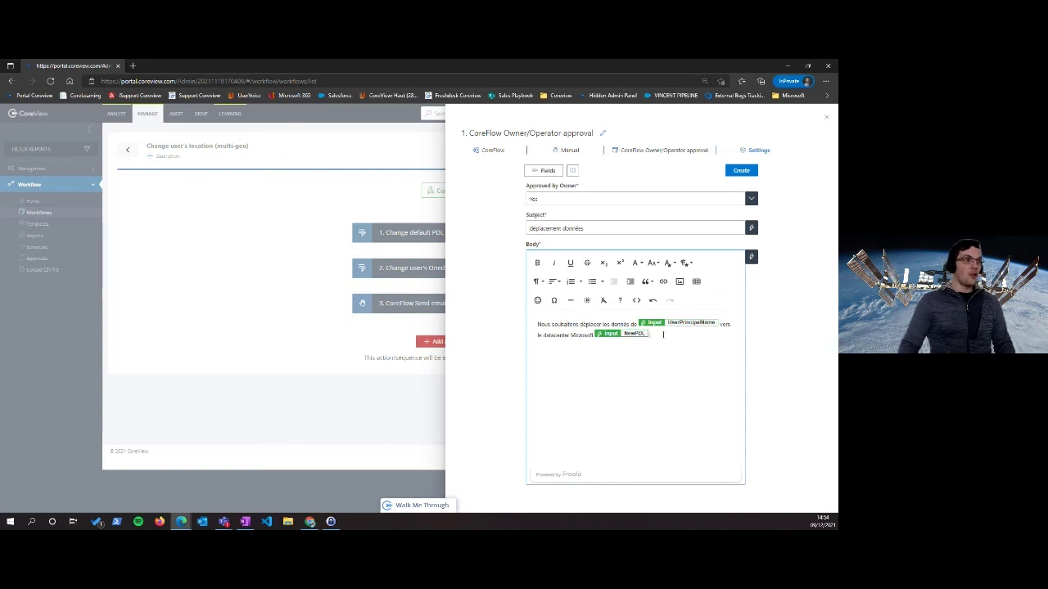
click(752, 174)
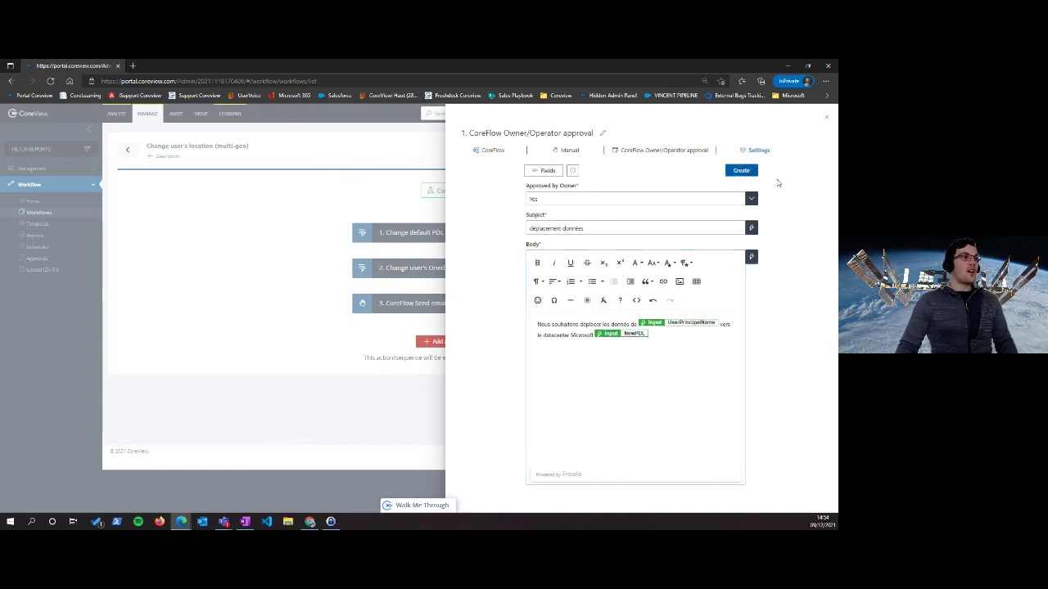
Add the Approved By Email field with the approver's e-mail address and create the approval step
click(542, 172)
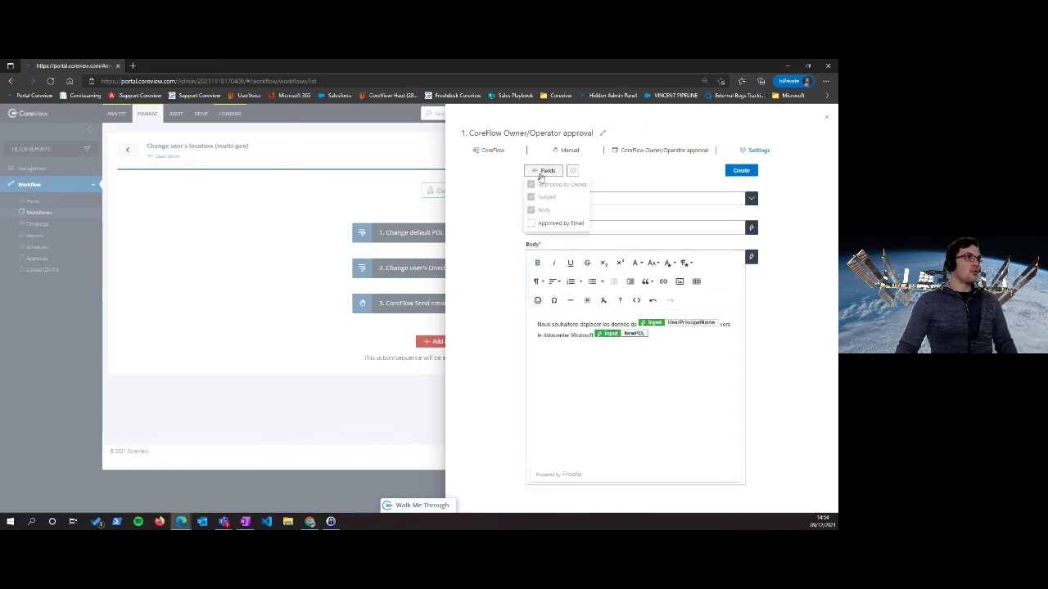
click(560, 222)
scroll(570, 503, down, 1)
click(561, 471)
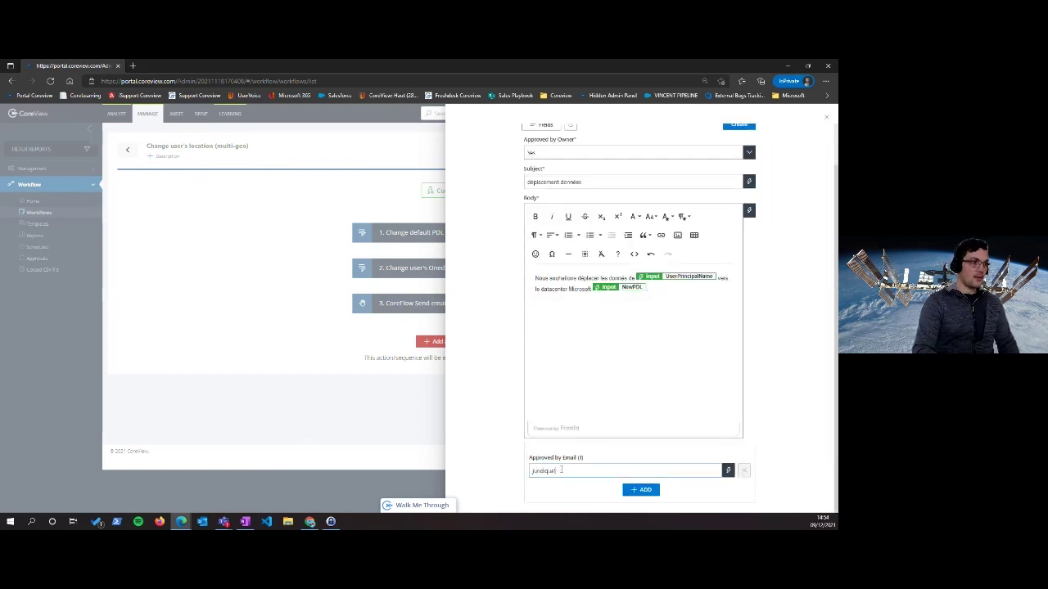
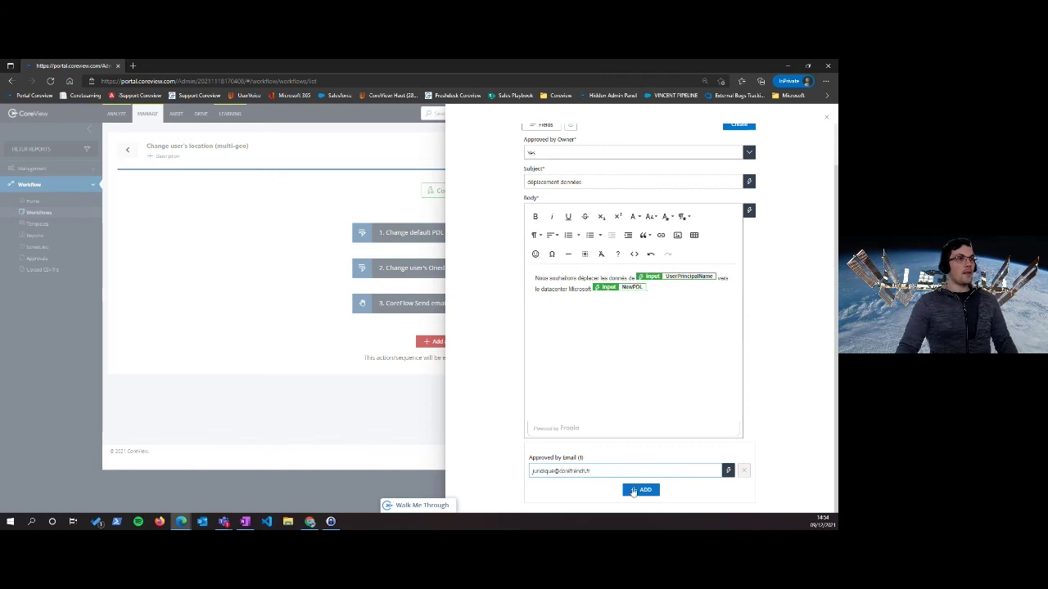
click(632, 491)
scroll(748, 246, up, 10)
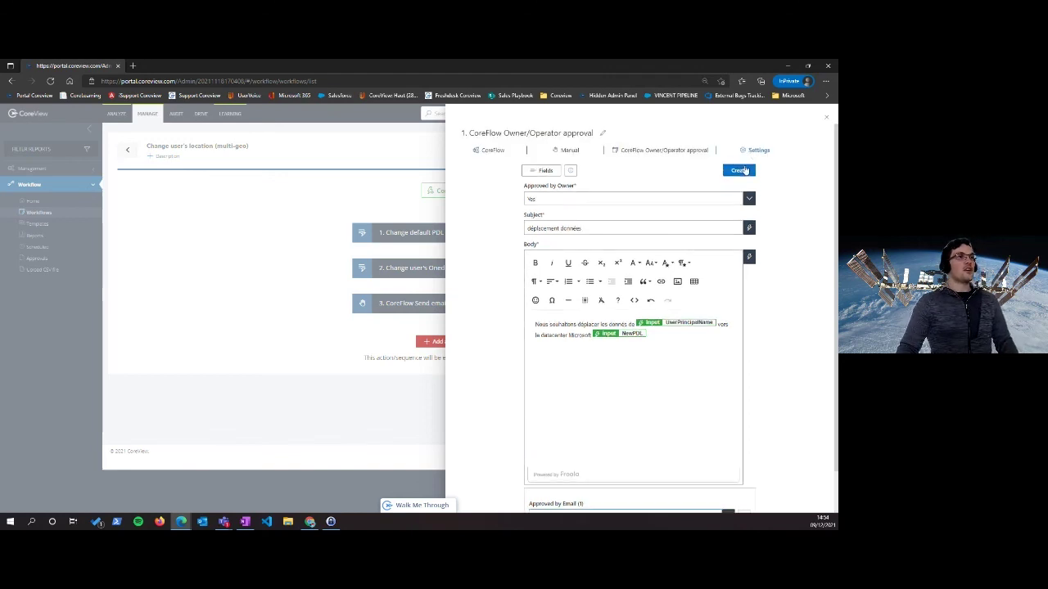
click(738, 171)
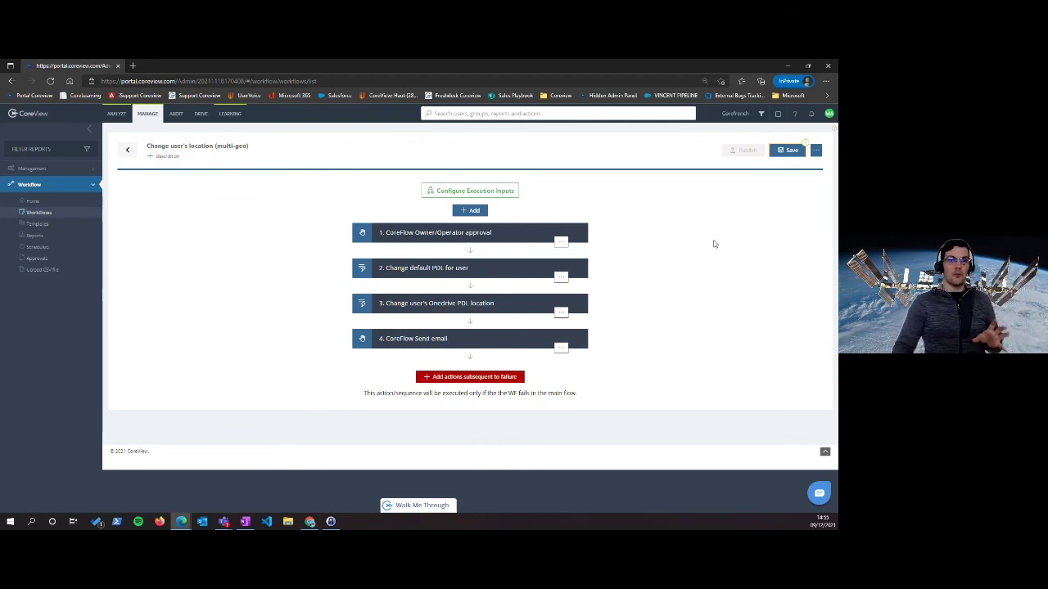
Save the Change user's location (multi-geo) workflow, then publish it
click(789, 153)
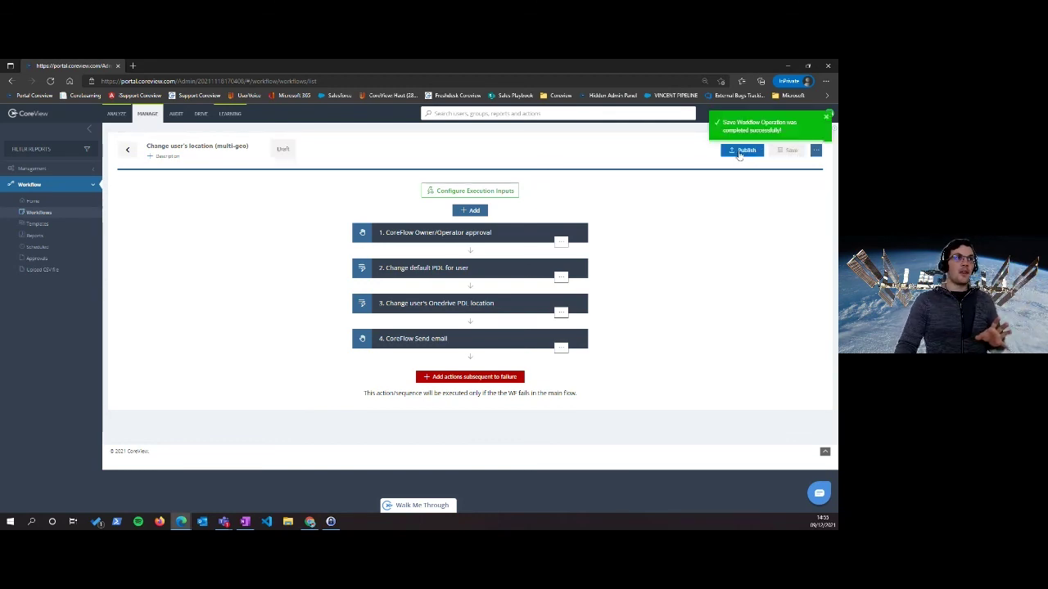
click(742, 151)
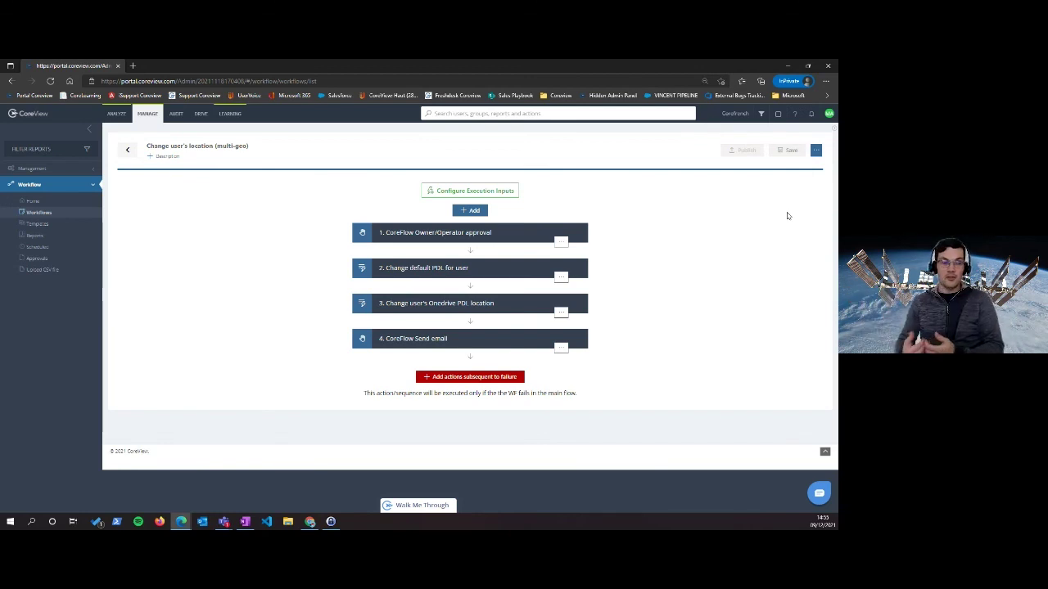
click(817, 152)
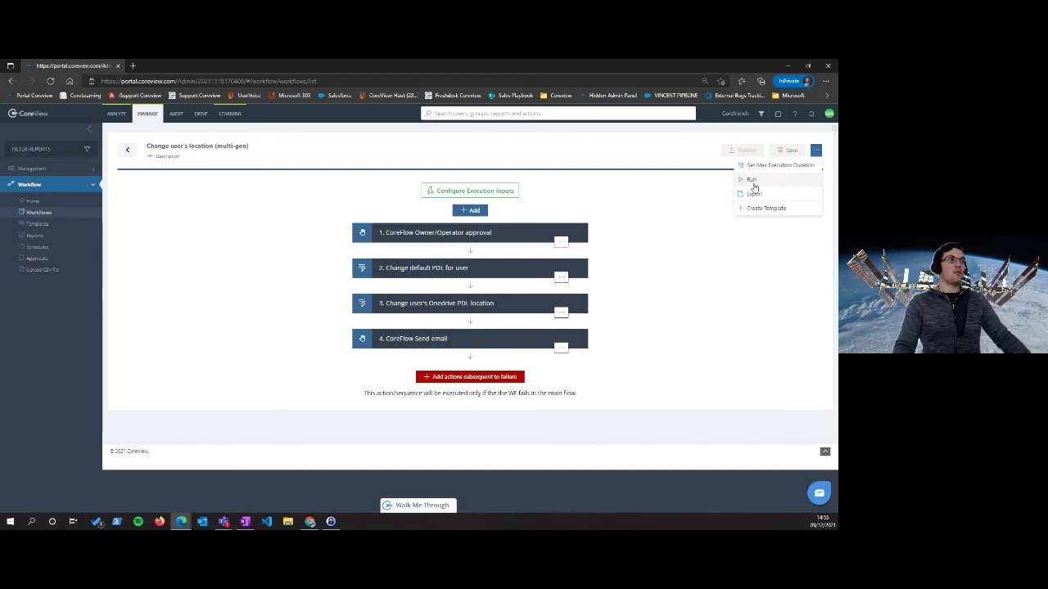
click(753, 187)
click(393, 280)
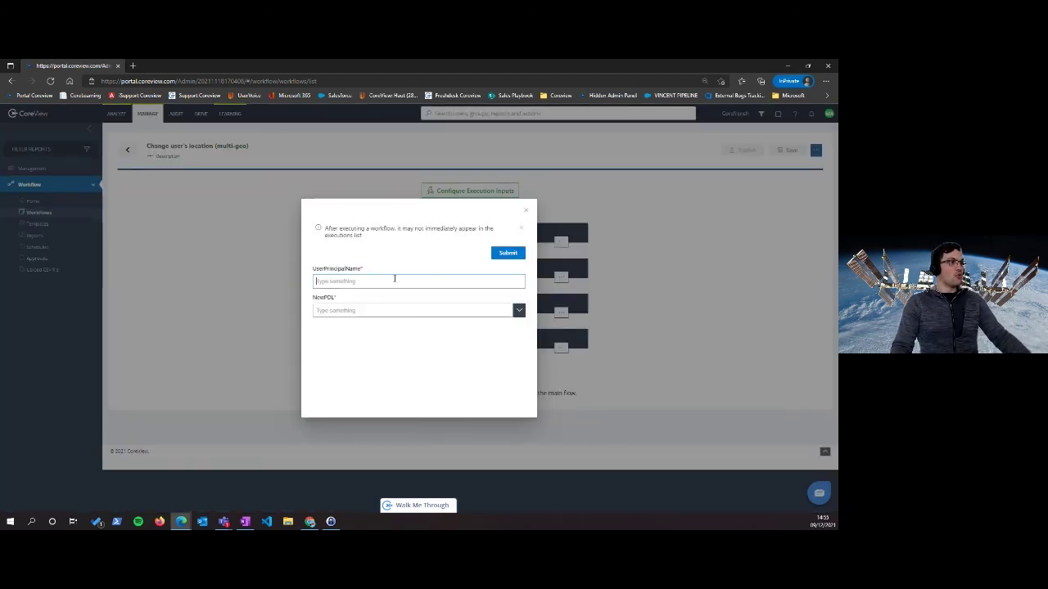
click(517, 312)
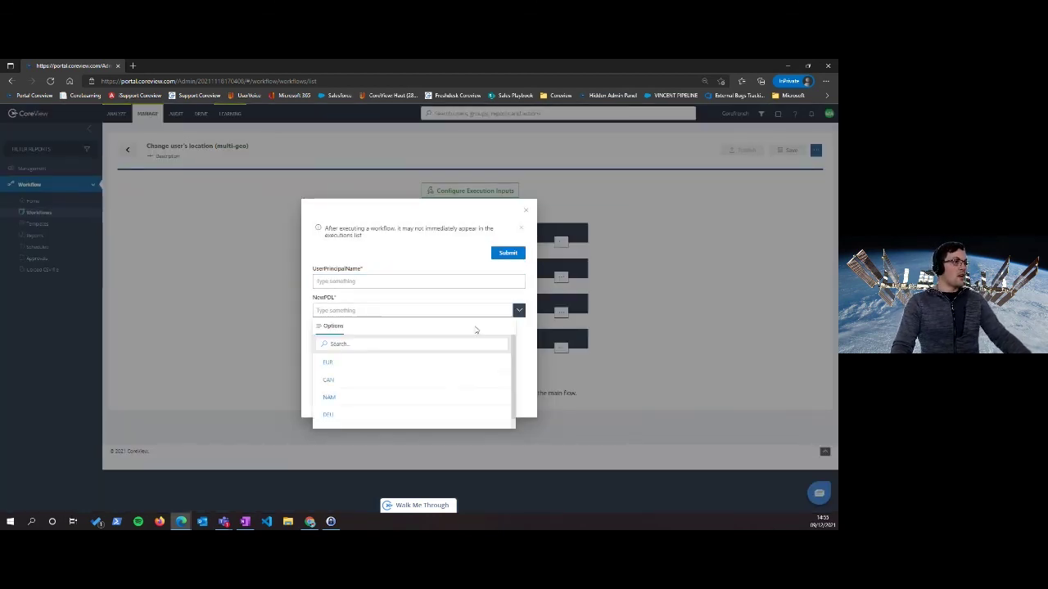
click(328, 364)
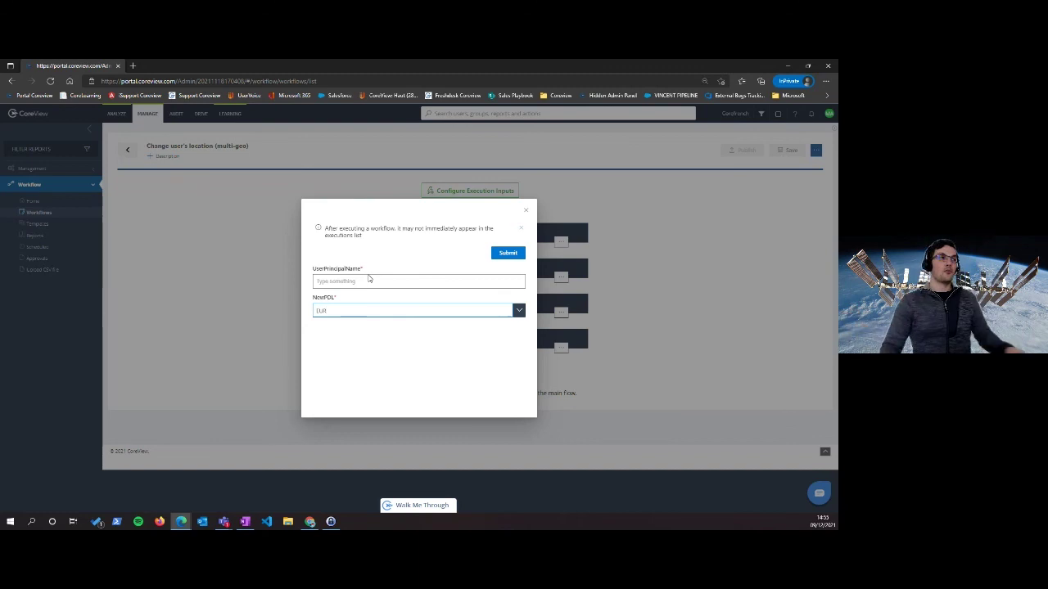
click(527, 213)
click(403, 322)
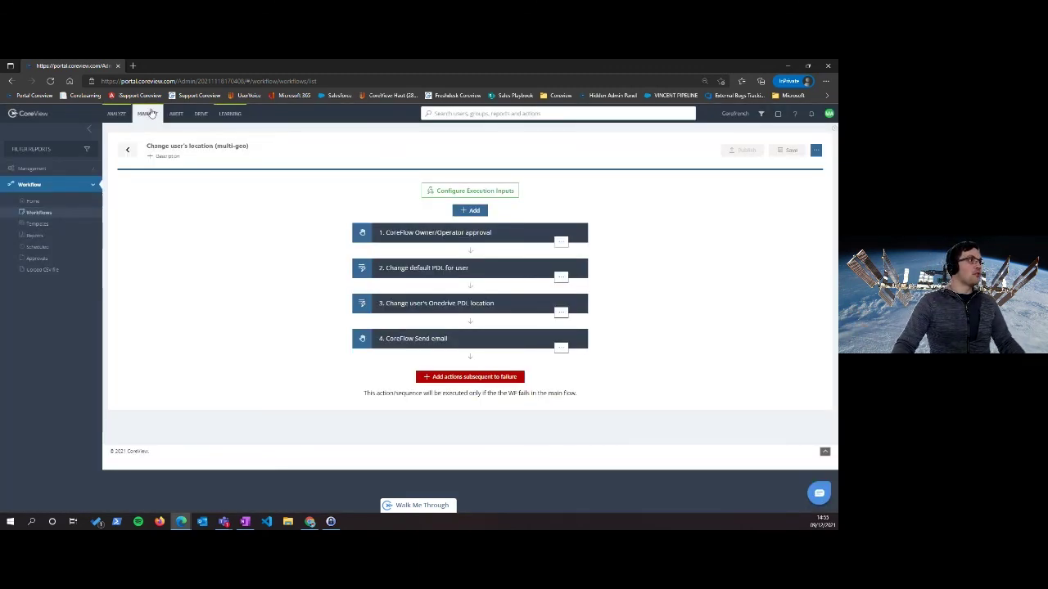
Switch to the ANALYZE dashboard showing license, service issue and Microsoft 365 figures
click(117, 113)
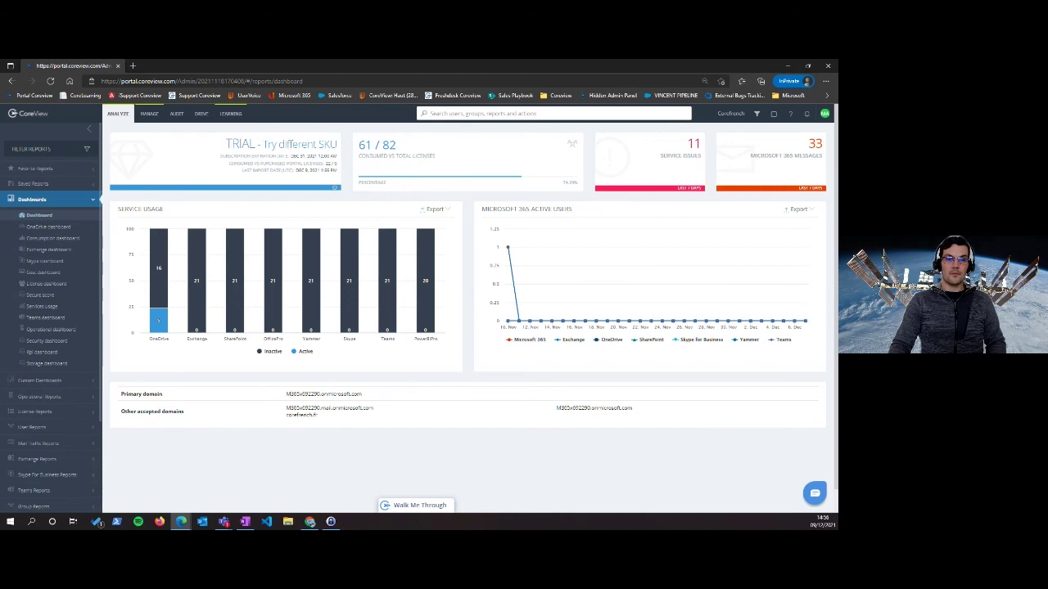
mouse_move(513, 255)
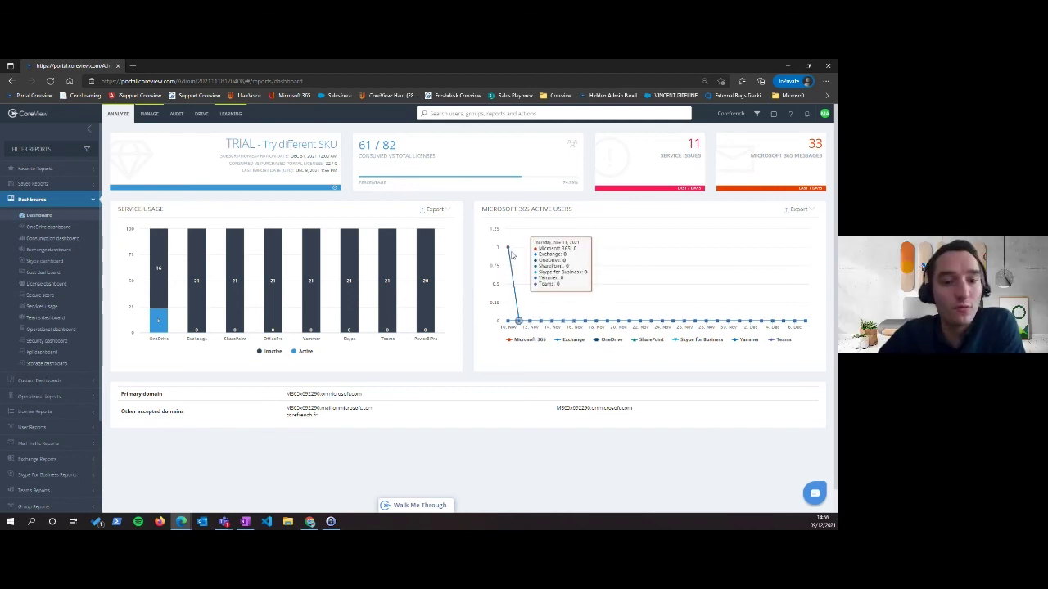